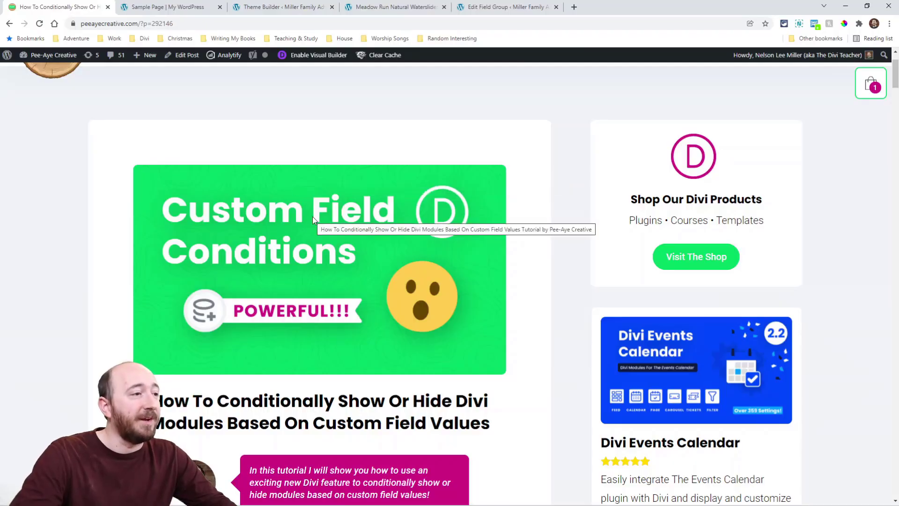
Open the Sample Page in the WordPress page editor.
{"action": "scroll", "coordinate": [313, 217], "scroll_direction": "down", "scroll_amount": 7}
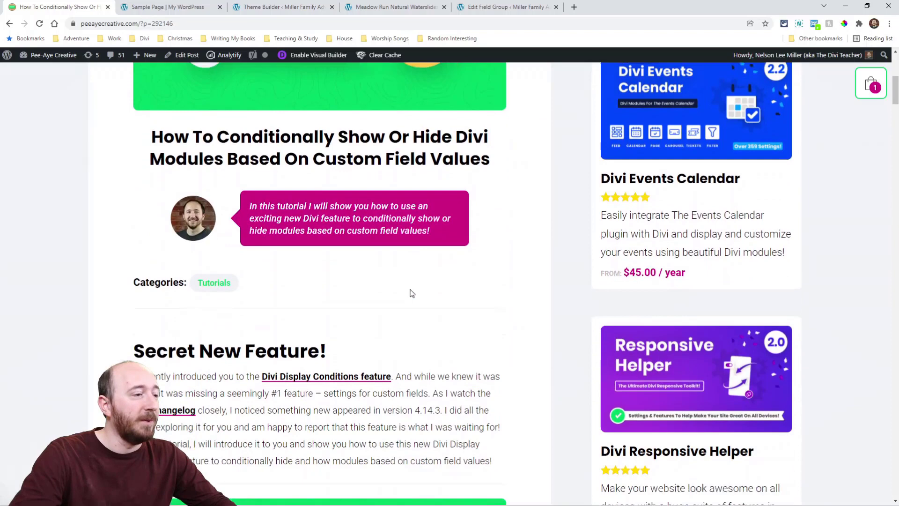
{"action": "scroll", "coordinate": [509, 314], "scroll_direction": "down", "scroll_amount": 3}
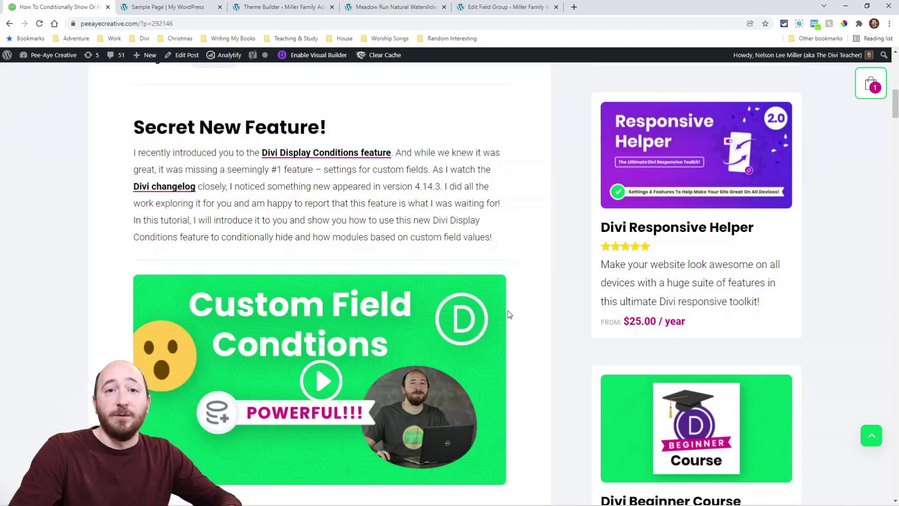
{"action": "scroll", "coordinate": [509, 314], "scroll_direction": "down", "scroll_amount": 7}
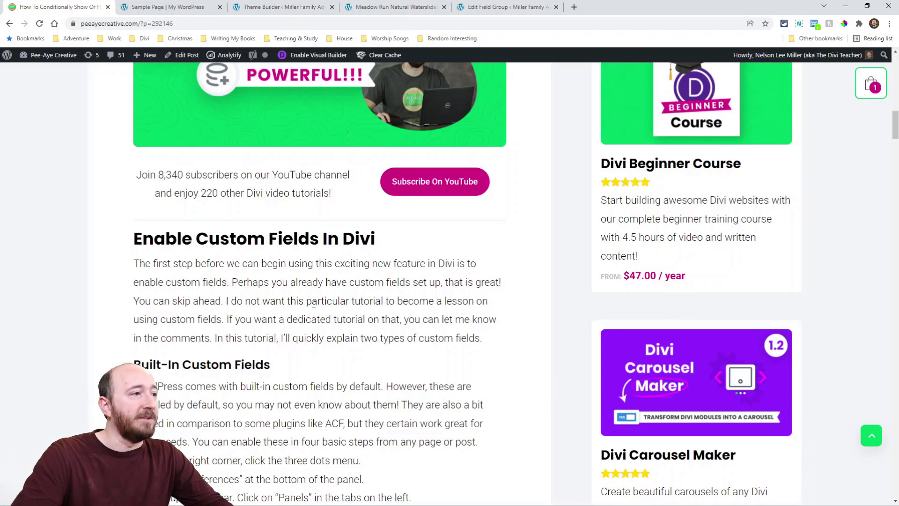
{"action": "scroll", "coordinate": [314, 304], "scroll_direction": "down", "scroll_amount": 3}
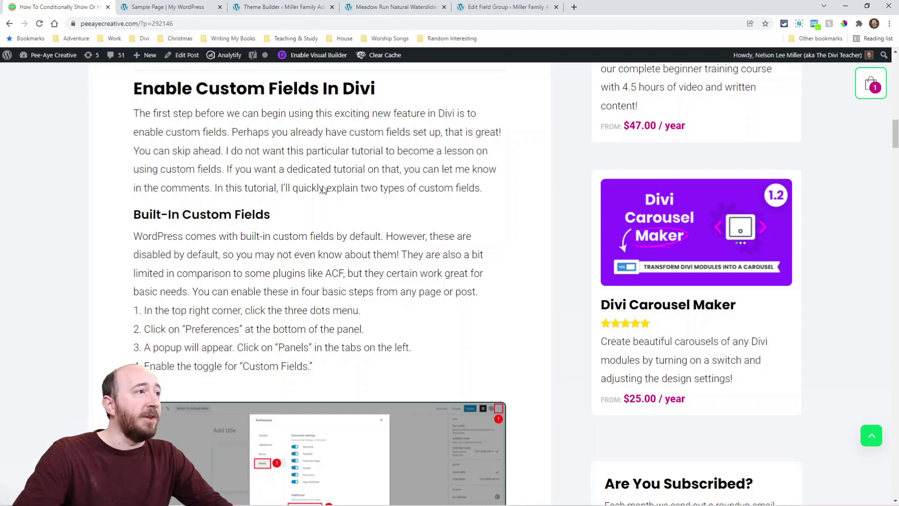
{"action": "scroll", "coordinate": [325, 191], "scroll_direction": "down", "scroll_amount": 3}
{"action": "scroll", "coordinate": [335, 275], "scroll_direction": "down", "scroll_amount": 10}
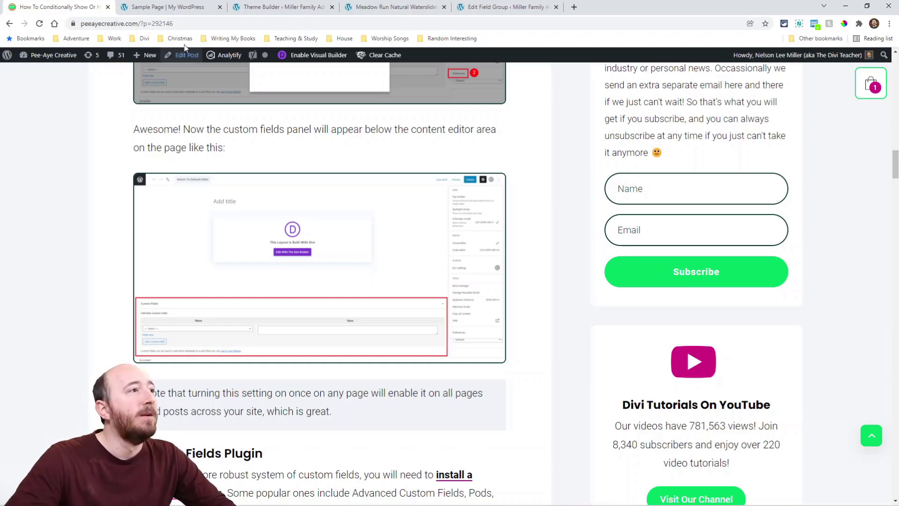
{"action": "left_click", "coordinate": [160, 7]}
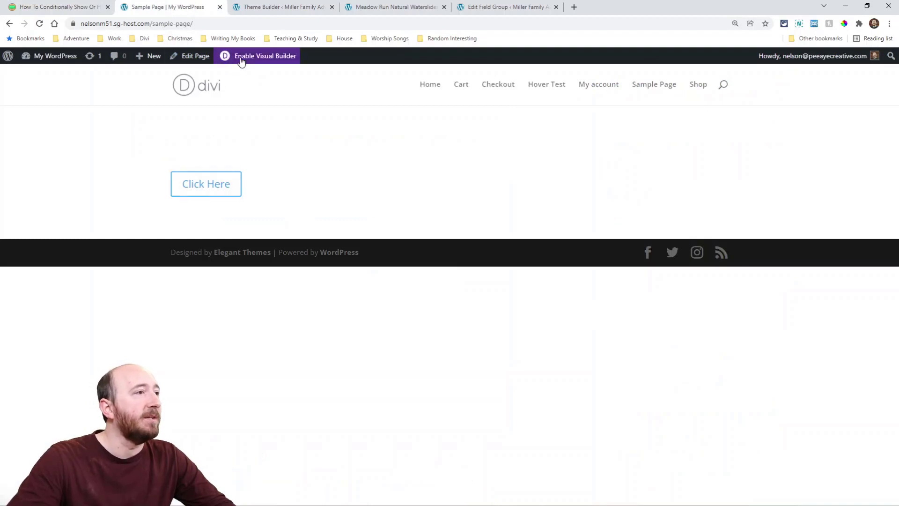
{"action": "left_click", "coordinate": [186, 60]}
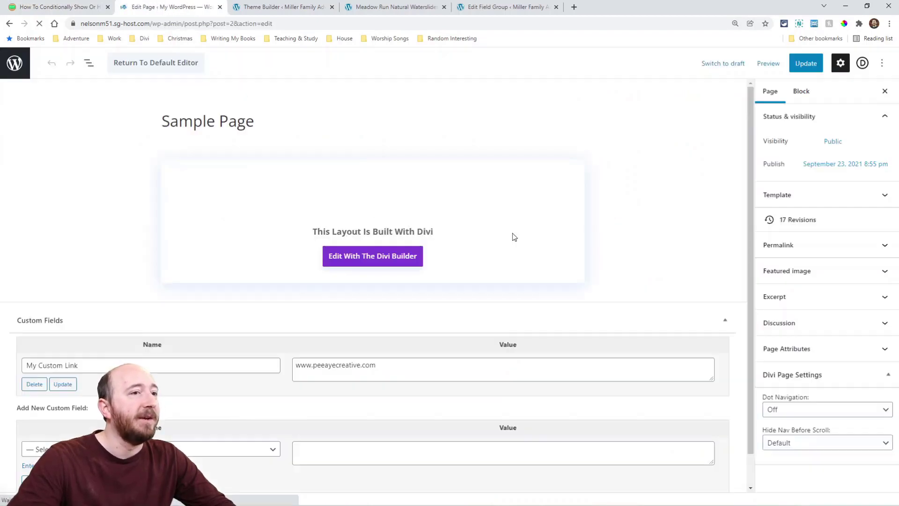
Make sure the Custom fields panel is enabled in the editor Preferences.
{"action": "left_click", "coordinate": [881, 65]}
{"action": "left_click", "coordinate": [779, 469]}
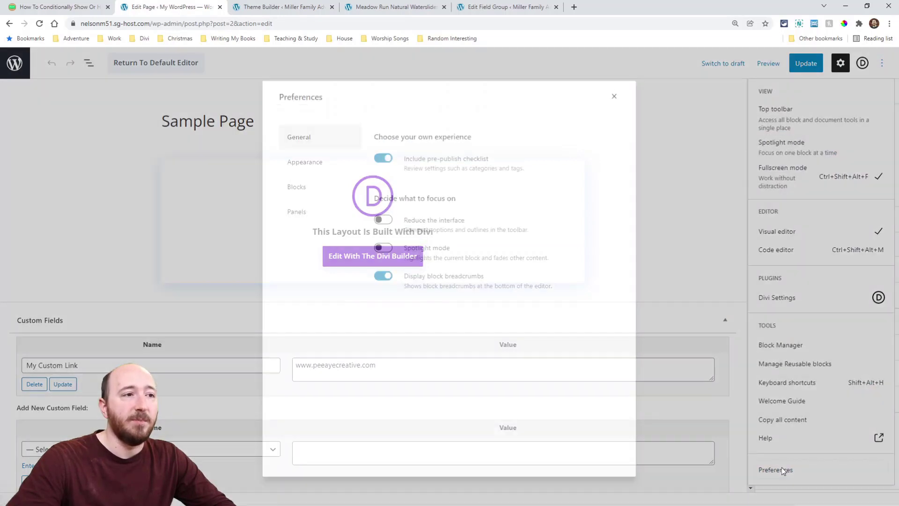
{"action": "left_click", "coordinate": [310, 213]}
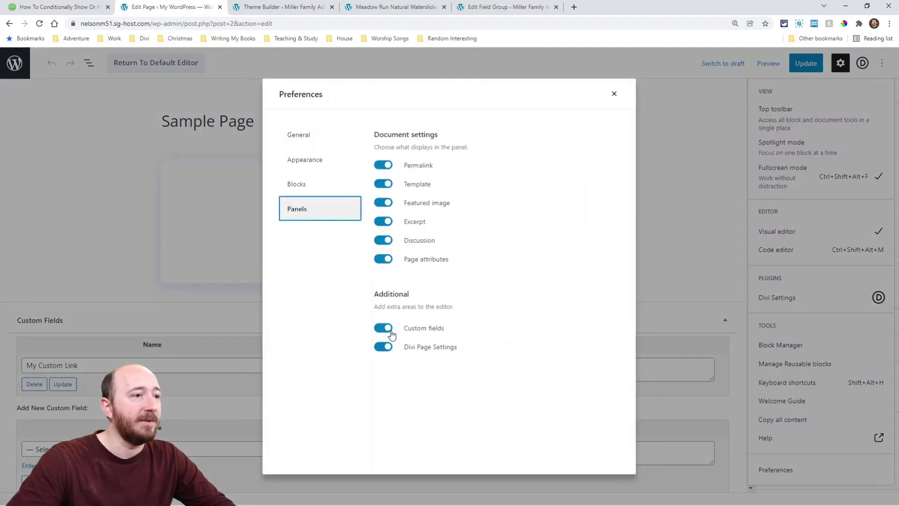
{"action": "left_click", "coordinate": [615, 94]}
Replace 'My' in the custom link field's name with the author's name and update the page.
{"action": "scroll", "coordinate": [389, 368], "scroll_direction": "down", "scroll_amount": 1}
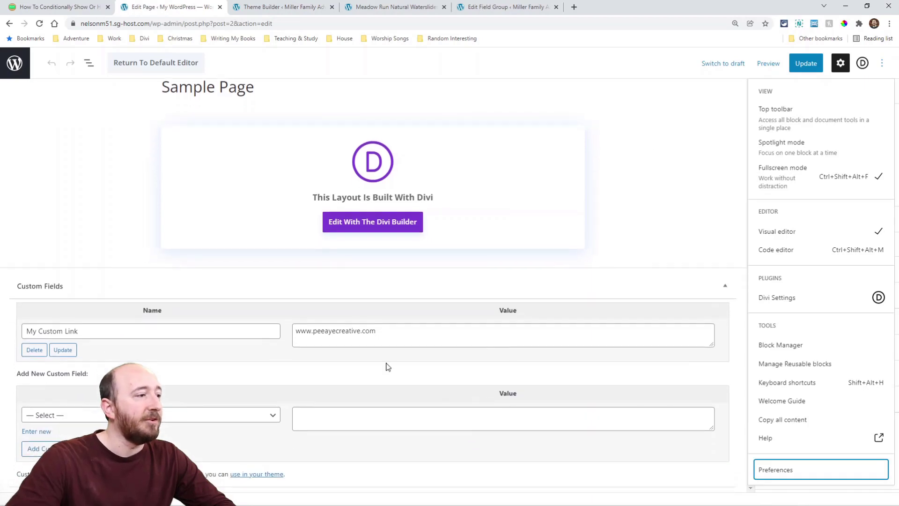
{"action": "left_click", "coordinate": [109, 331]}
{"action": "key", "text": "ctrl+shift+Left"}
{"action": "key", "text": "ctrl+shift+Left"}
{"action": "key", "text": "ctrl+shift+Left"}
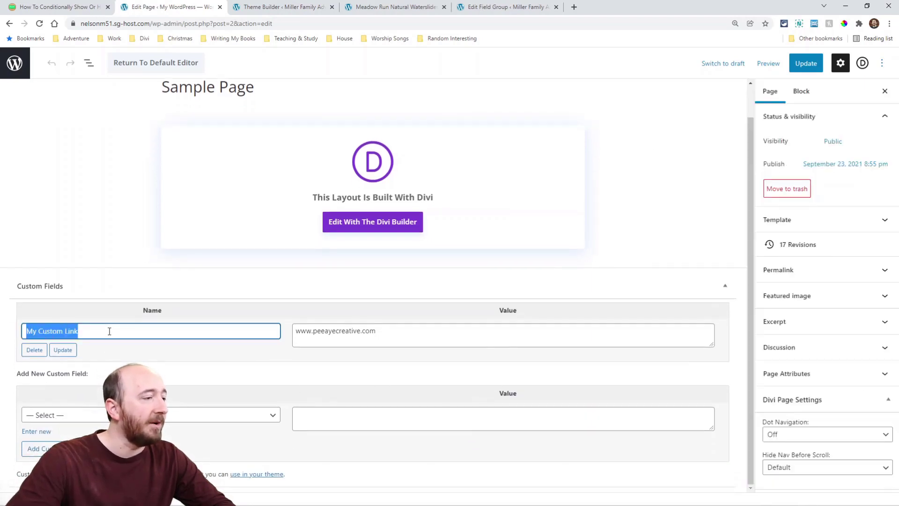
{"action": "left_click_drag", "start_coordinate": [37, 333], "coordinate": [20, 337]}
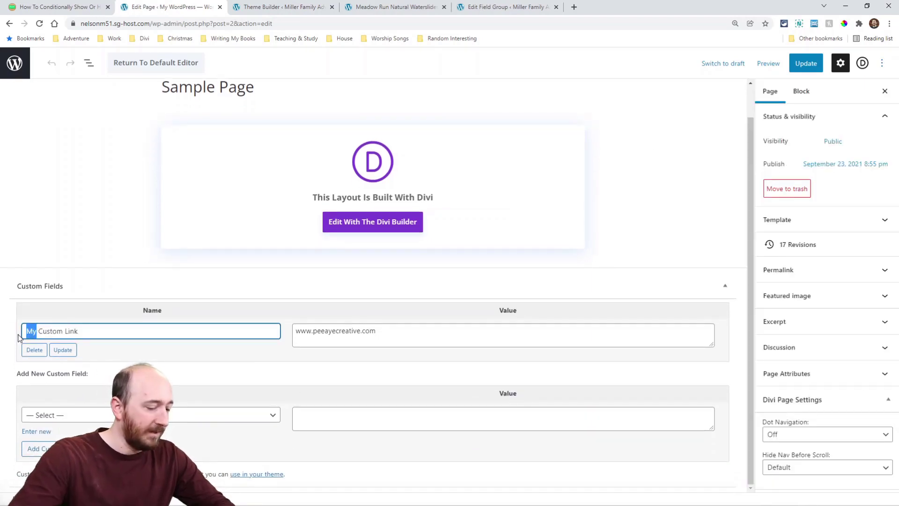
{"action": "type", "text": "Nelson's"}
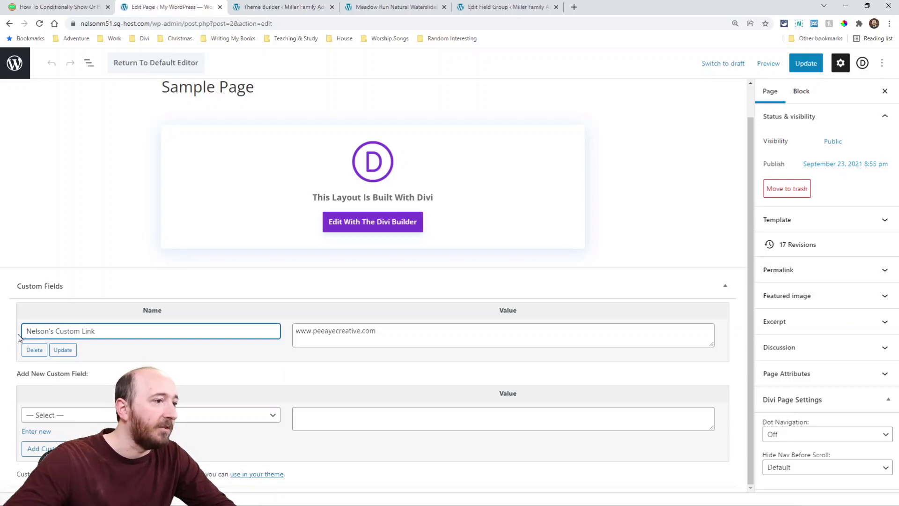
{"action": "left_click", "coordinate": [64, 350]}
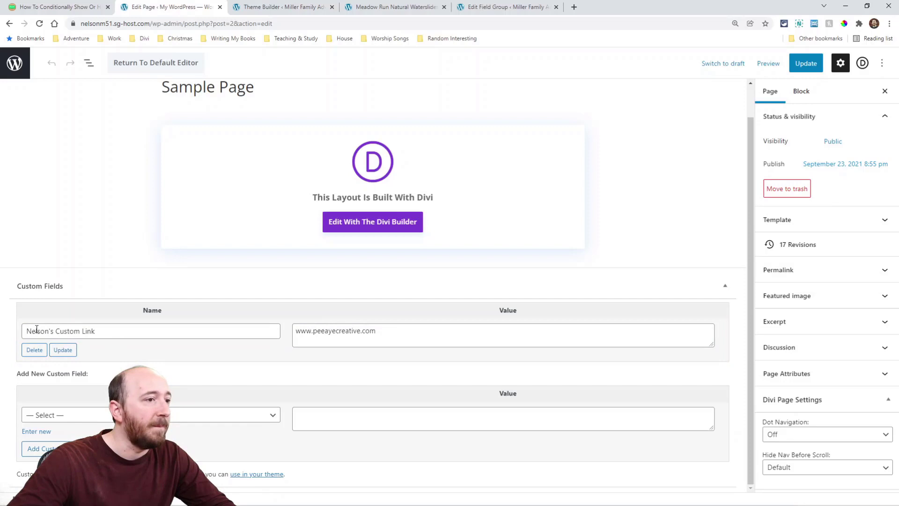
{"action": "triple_click", "coordinate": [326, 330]}
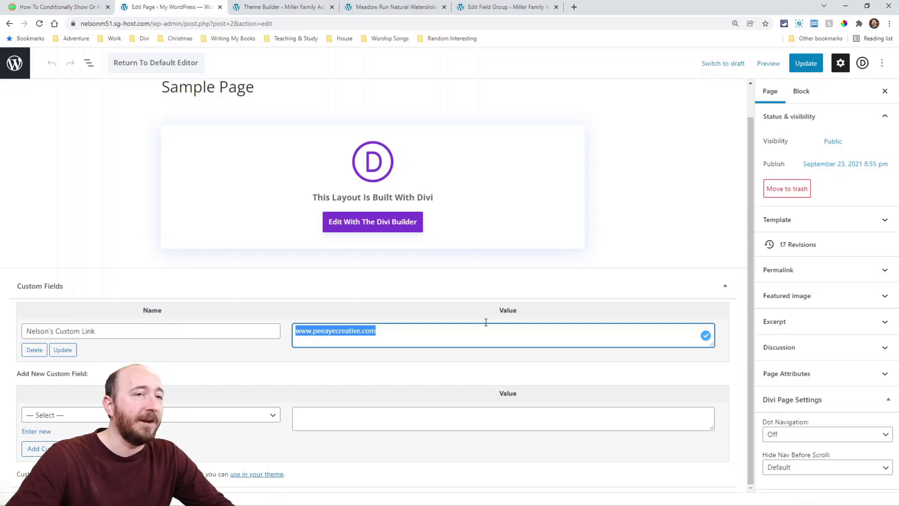
{"action": "left_click", "coordinate": [803, 66]}
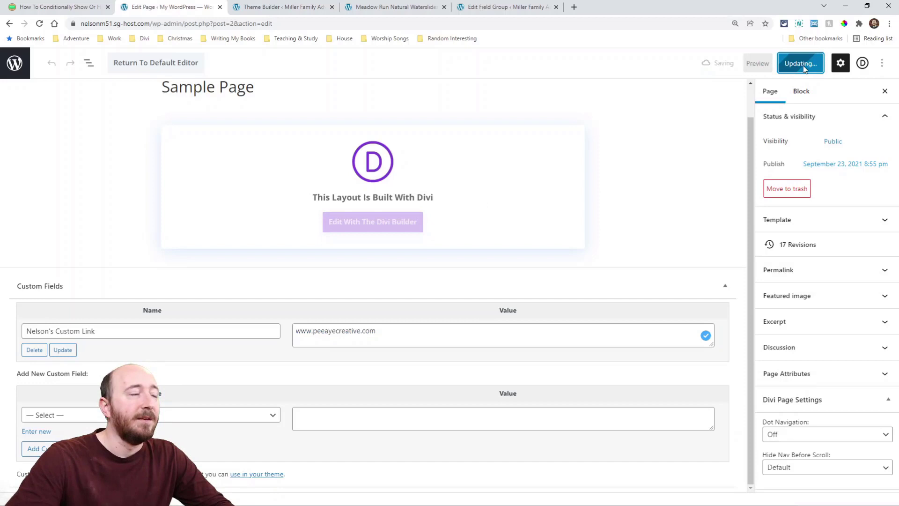
In the Visual Builder, set the Click Here button's URL to the renamed custom link field via dynamic content.
{"action": "left_click", "coordinate": [351, 225]}
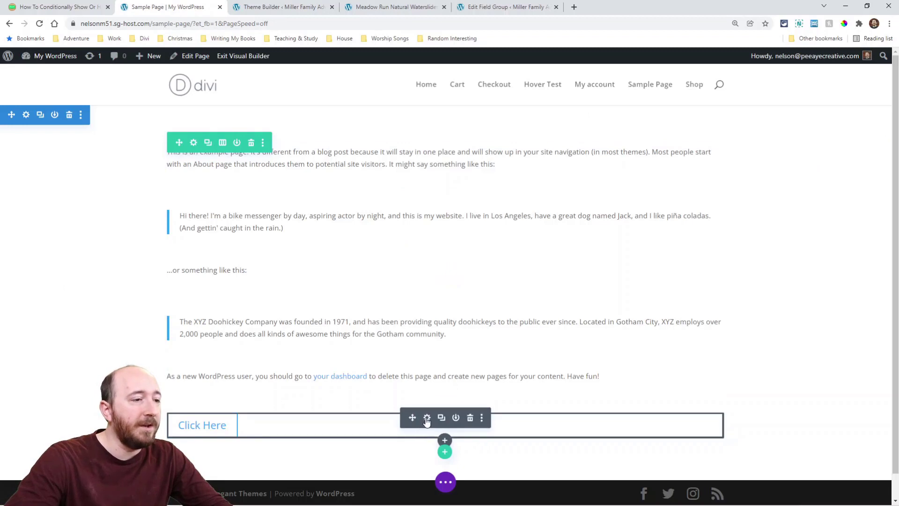
{"action": "left_click", "coordinate": [427, 420]}
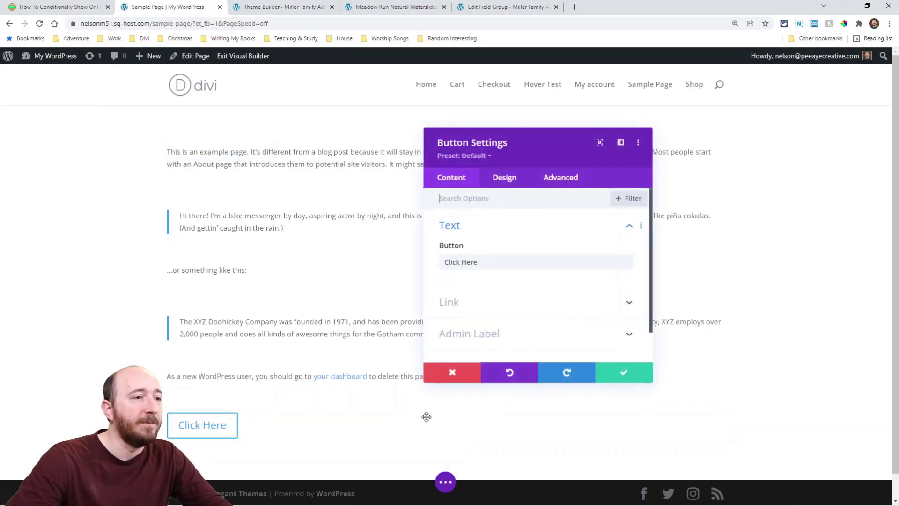
{"action": "left_click", "coordinate": [471, 300]}
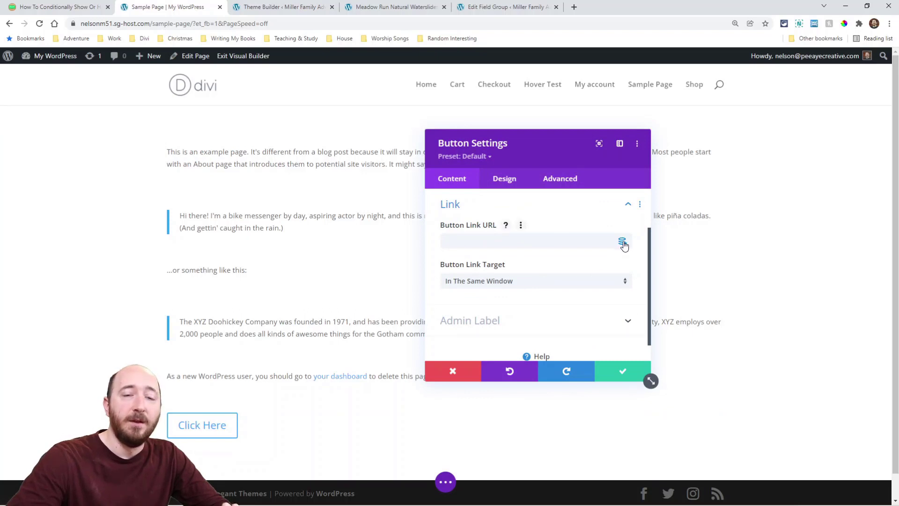
{"action": "left_click", "coordinate": [623, 243]}
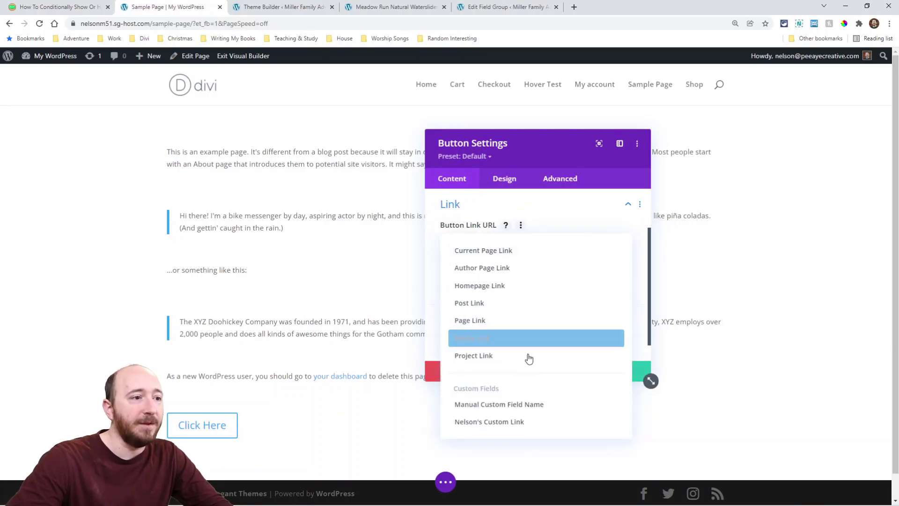
{"action": "left_click", "coordinate": [490, 424]}
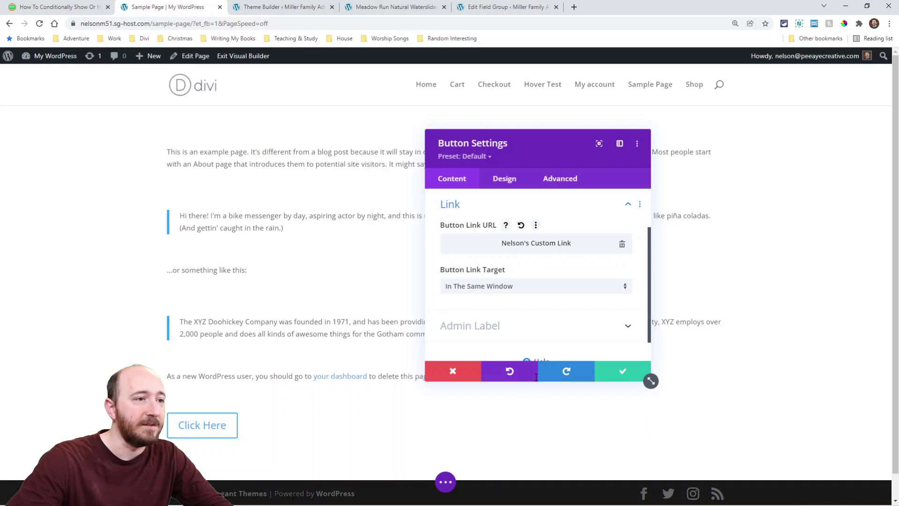
{"action": "left_click", "coordinate": [621, 371]}
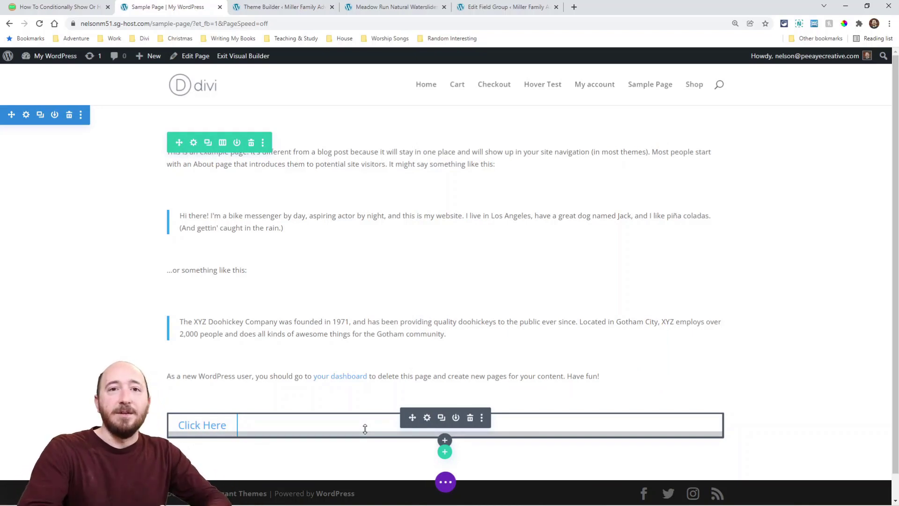
Delete the Click Here button's existing Custom Field display condition and save.
{"action": "left_click", "coordinate": [426, 418]}
{"action": "left_click", "coordinate": [560, 178]}
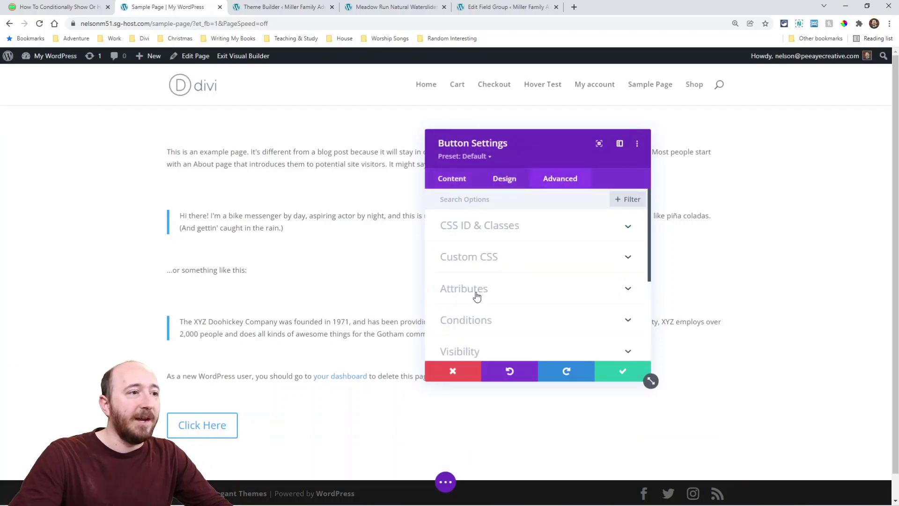
{"action": "left_click", "coordinate": [467, 324]}
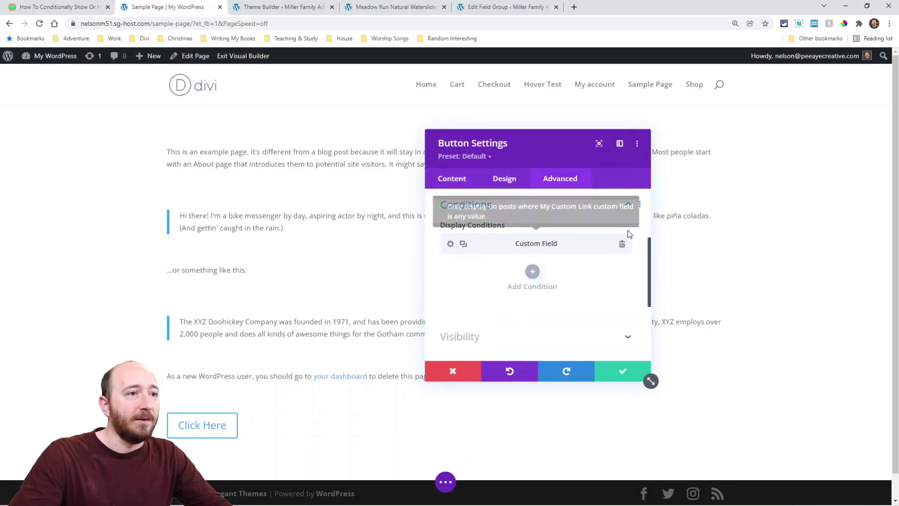
{"action": "left_click", "coordinate": [622, 241]}
{"action": "left_click", "coordinate": [533, 245]}
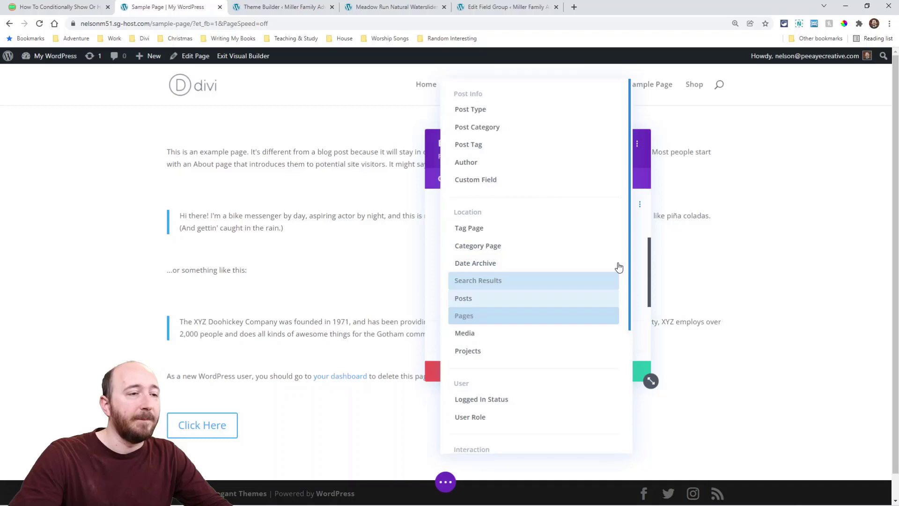
{"action": "left_click", "coordinate": [618, 372]}
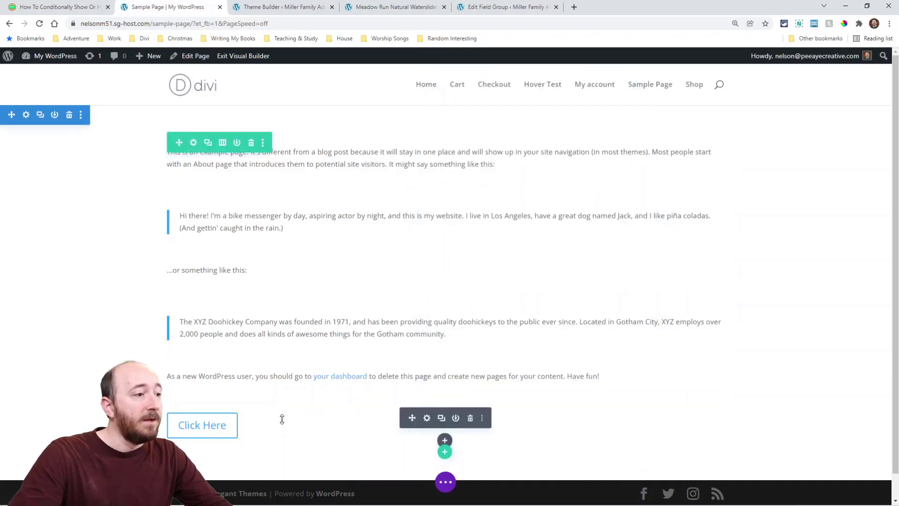
Add a new Custom Field display condition to the Click Here button.
{"action": "left_click", "coordinate": [427, 420]}
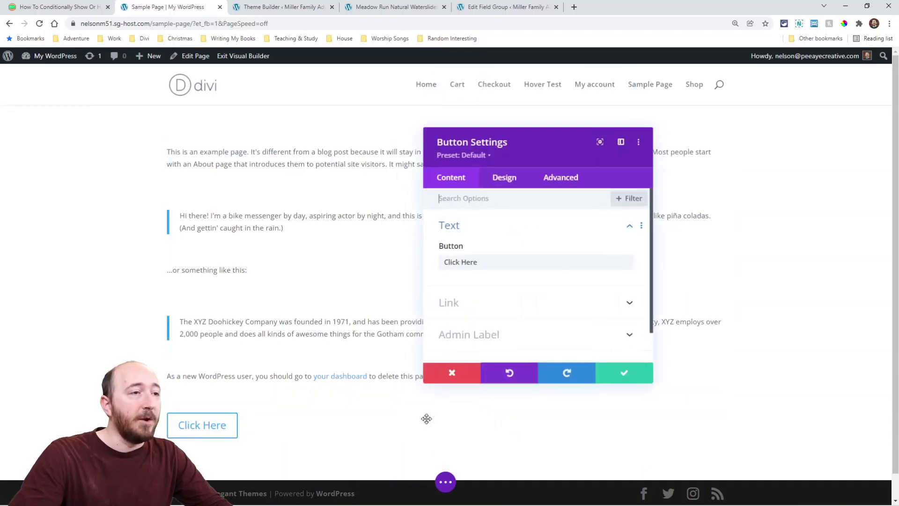
{"action": "left_click", "coordinate": [557, 183]}
{"action": "left_click", "coordinate": [470, 319]}
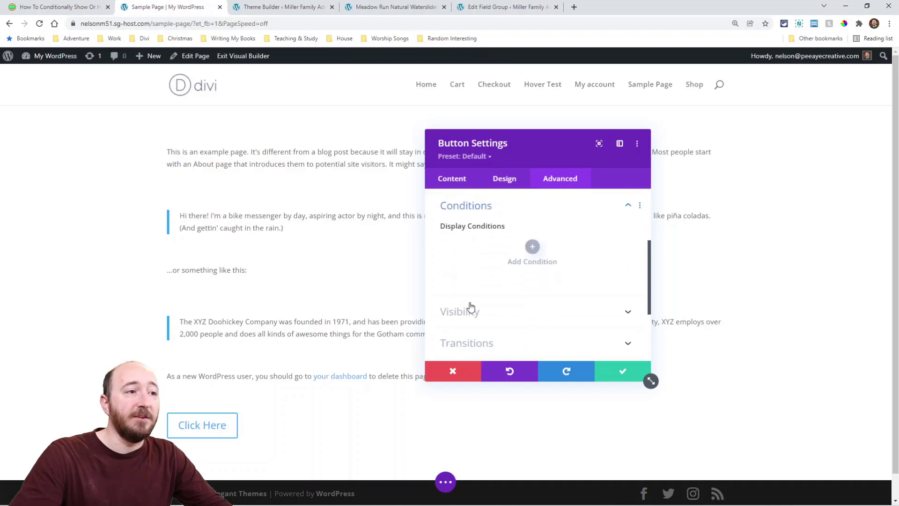
{"action": "left_click_drag", "start_coordinate": [650, 382], "coordinate": [669, 448]}
{"action": "left_click_drag", "start_coordinate": [552, 166], "coordinate": [552, 146]}
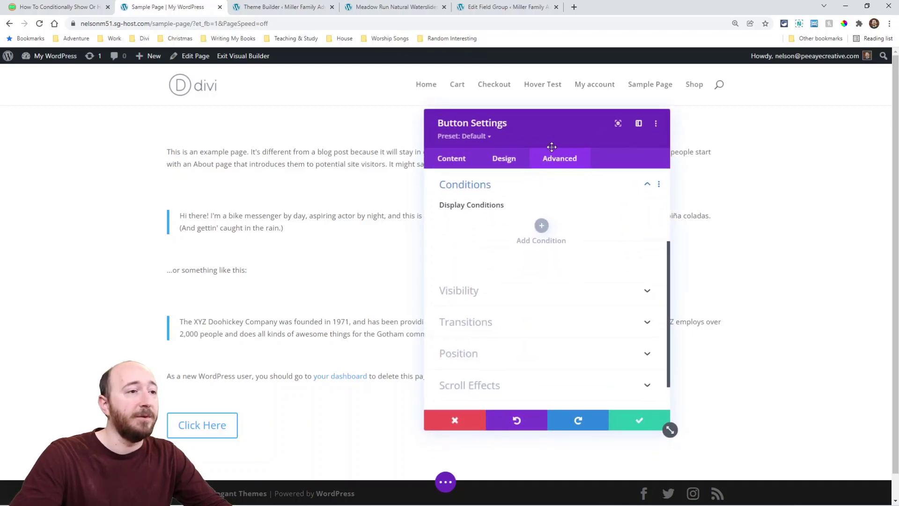
{"action": "left_click", "coordinate": [542, 227]}
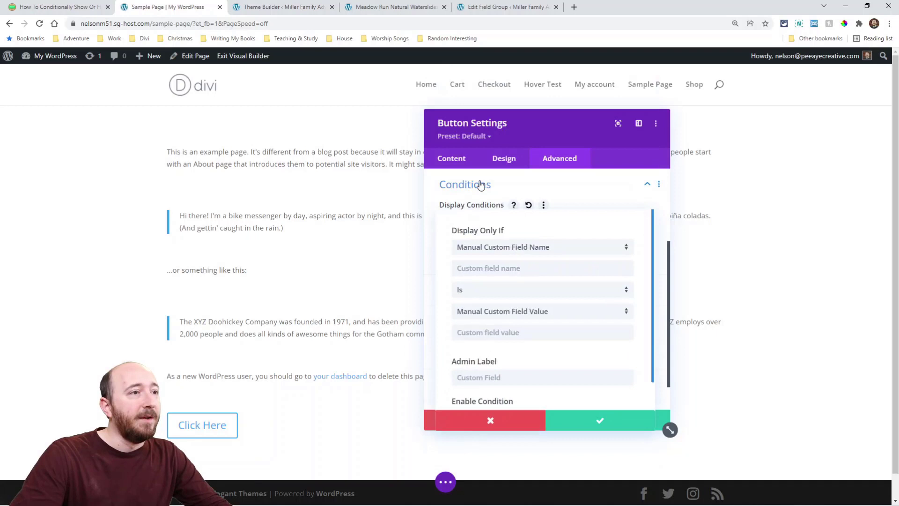
{"action": "left_click", "coordinate": [478, 183]}
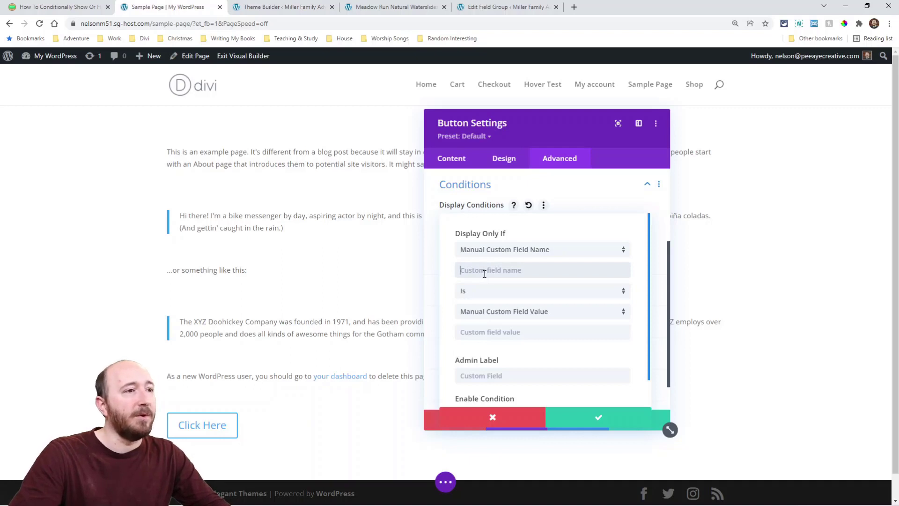
Point the condition at the renamed custom link field with Is Any Value, then save and close.
{"action": "left_click", "coordinate": [477, 251]}
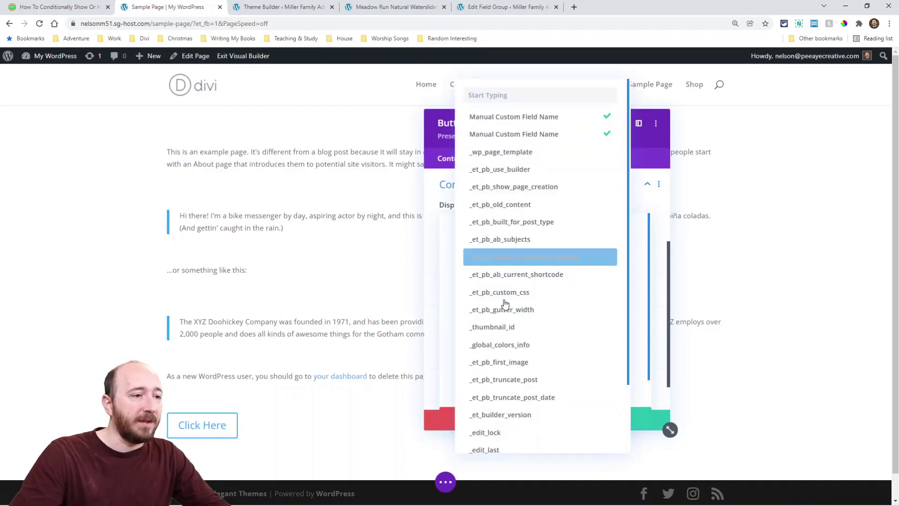
{"action": "scroll", "coordinate": [496, 290], "scroll_direction": "down", "scroll_amount": 2}
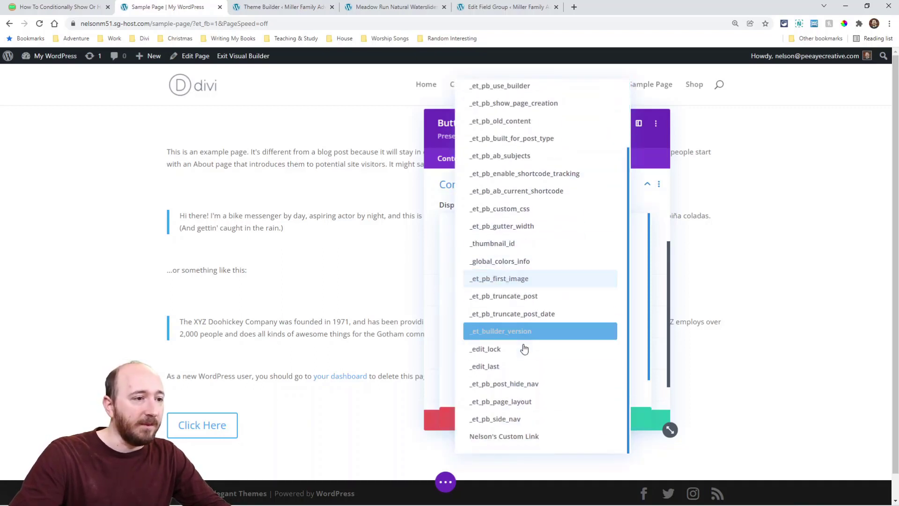
{"action": "left_click", "coordinate": [501, 440]}
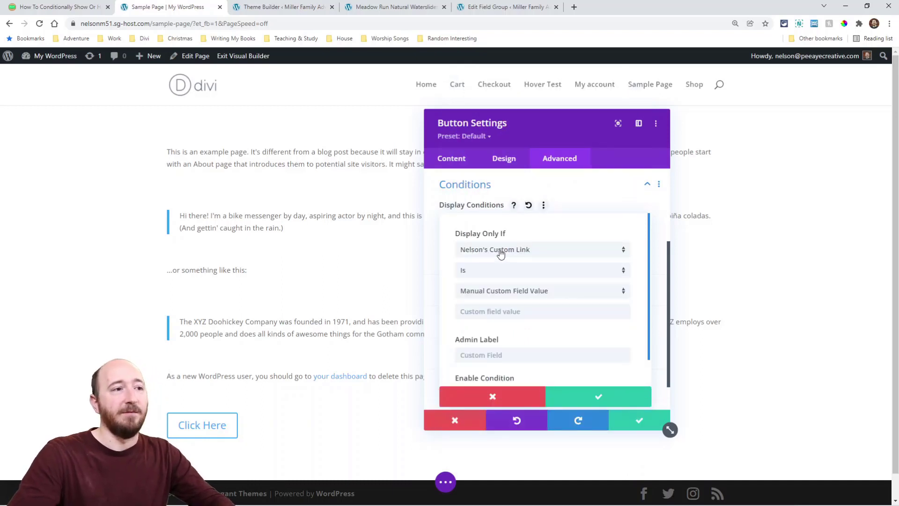
{"action": "left_click", "coordinate": [474, 271]}
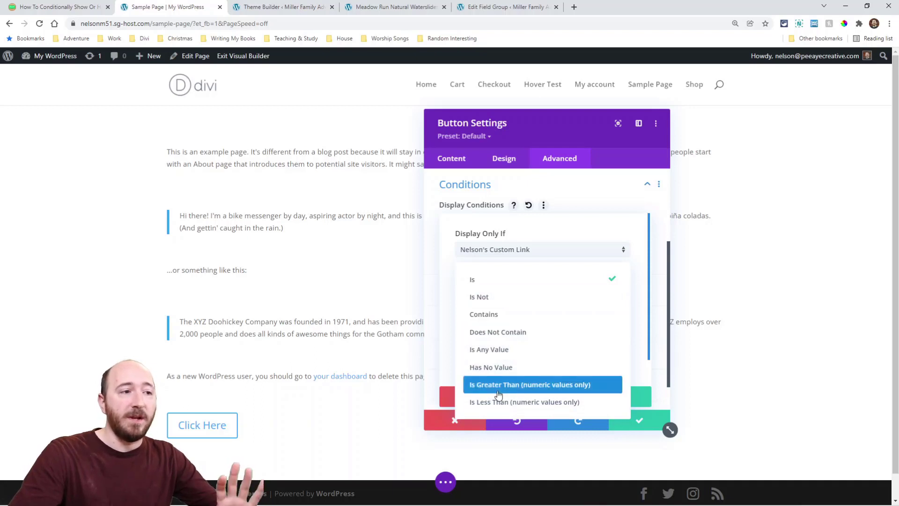
{"action": "left_click", "coordinate": [483, 359]}
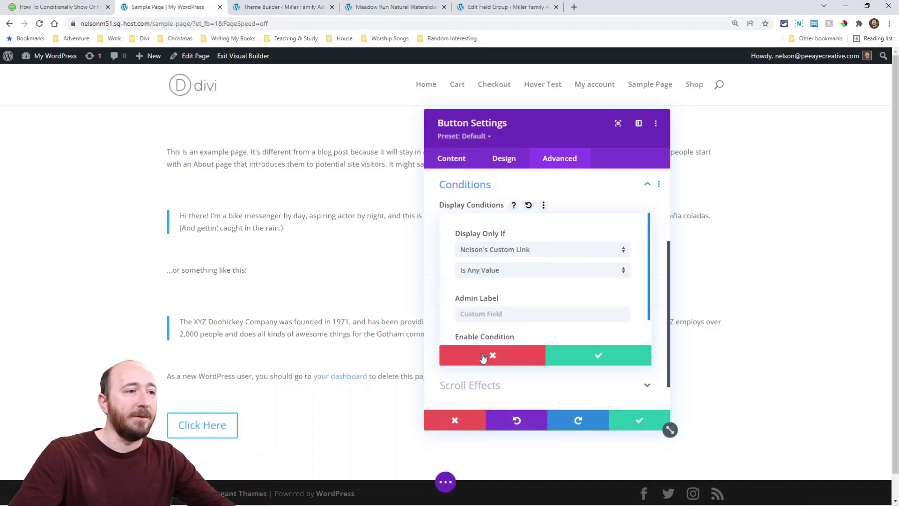
{"action": "left_click", "coordinate": [578, 358]}
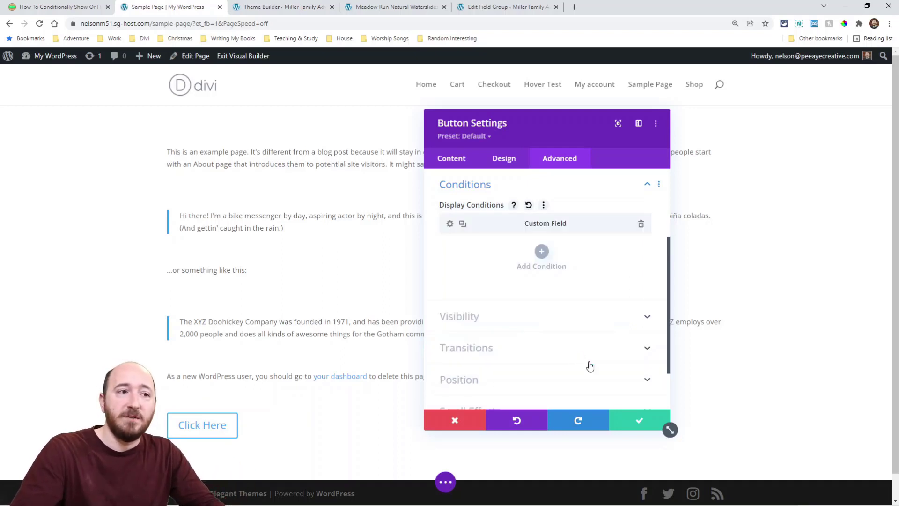
{"action": "left_click", "coordinate": [640, 420]}
Save the Divi layout, reopen the Sample Page editor and select the custom field's value.
{"action": "left_click", "coordinate": [447, 482]}
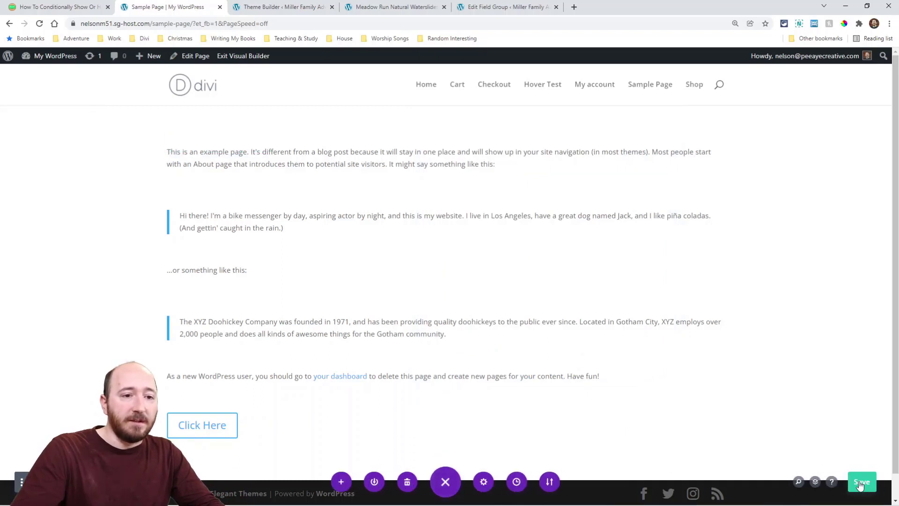
{"action": "left_click", "coordinate": [239, 60]}
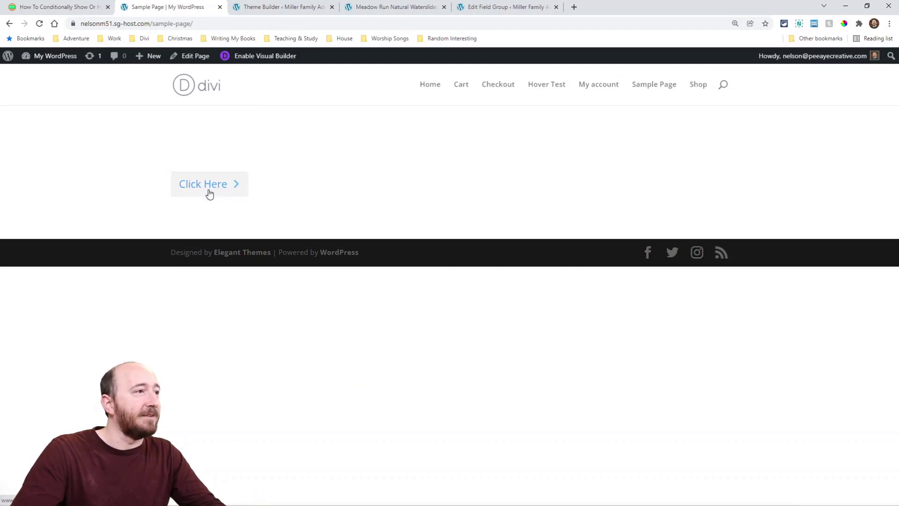
{"action": "left_click", "coordinate": [187, 60]}
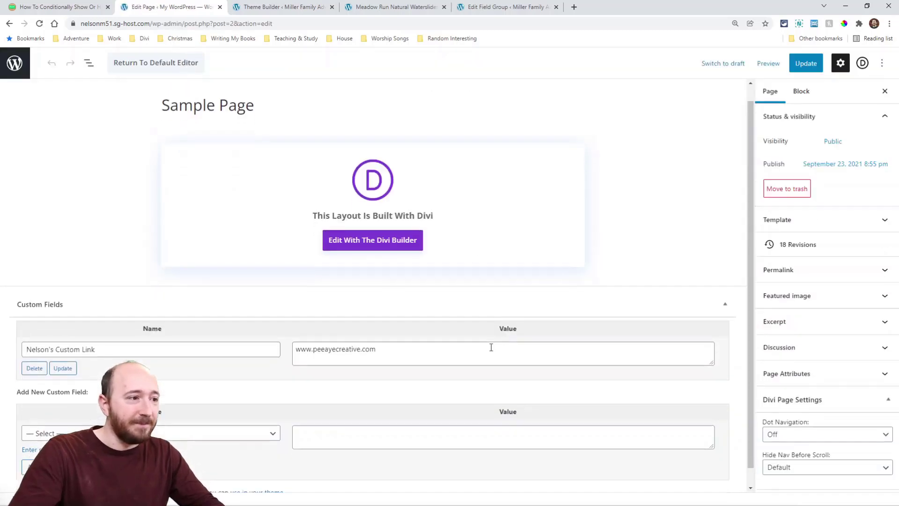
{"action": "scroll", "coordinate": [491, 347], "scroll_direction": "down", "scroll_amount": 1}
{"action": "triple_click", "coordinate": [393, 332]}
Clear the custom field value, update and view the page, then switch to the family adventure site.
{"action": "key", "text": "BackSpace"}
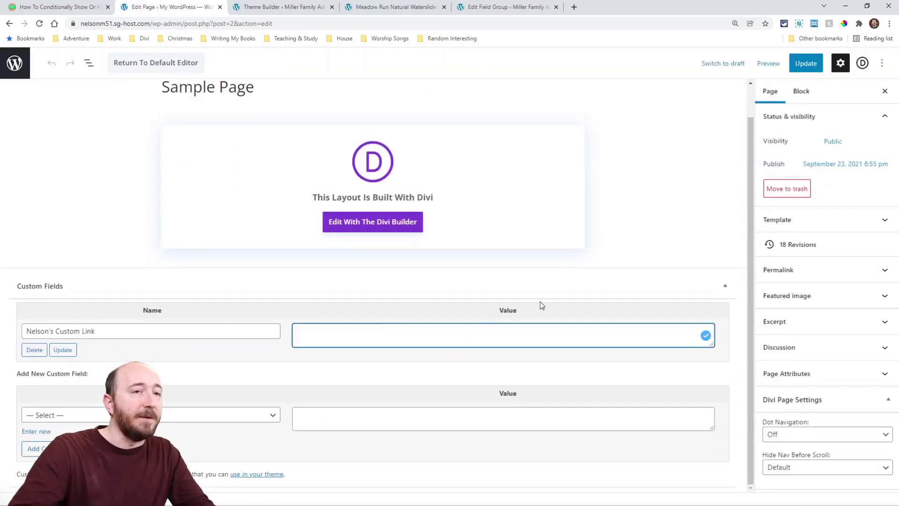
{"action": "left_click", "coordinate": [806, 63]}
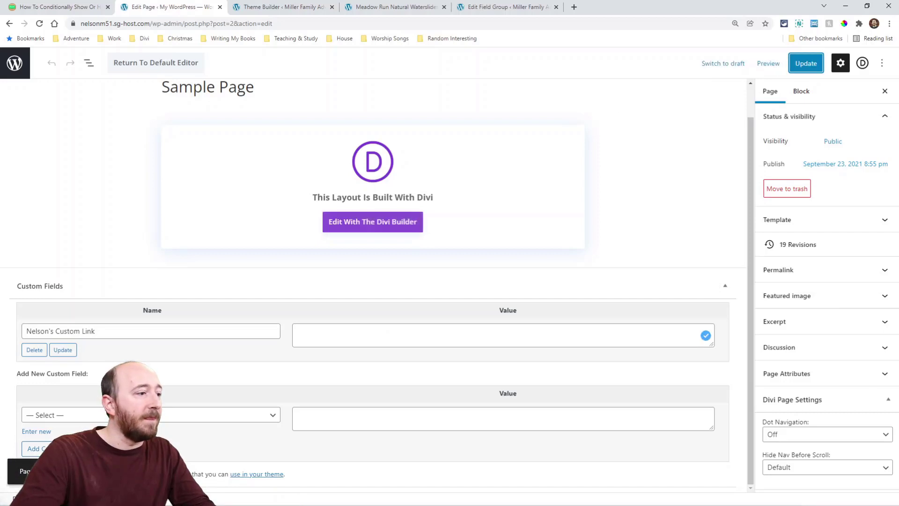
{"action": "left_click", "coordinate": [87, 470]}
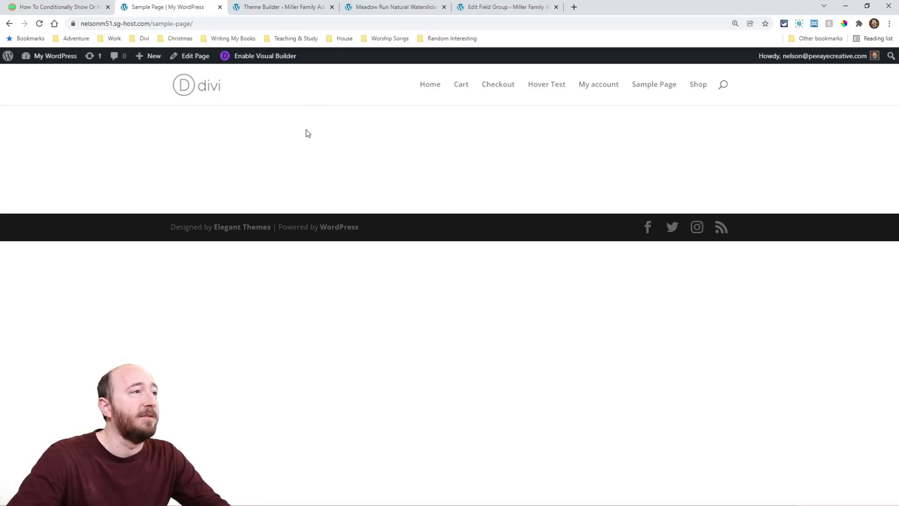
{"action": "left_click", "coordinate": [369, 13]}
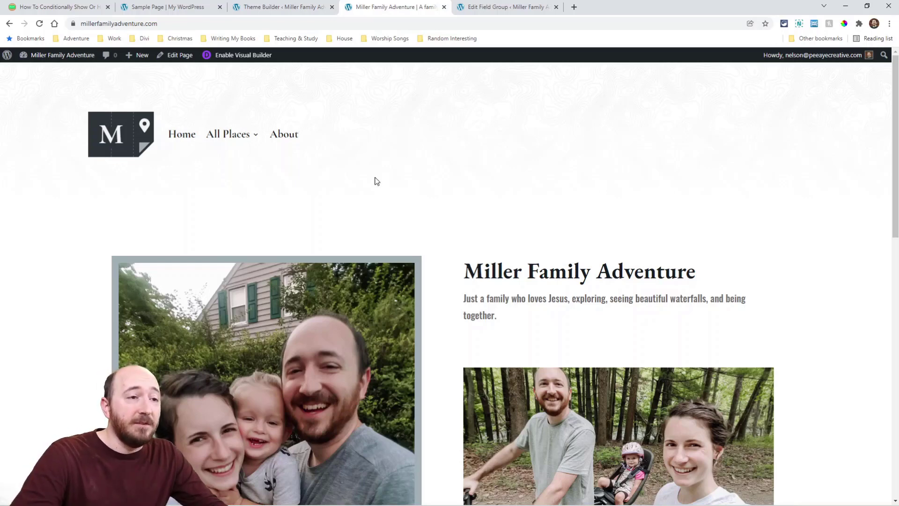
Open the All Places listing and preview the Big Mountain Overlook marker on the map.
{"action": "scroll", "coordinate": [277, 145], "scroll_direction": "down", "scroll_amount": 1}
{"action": "scroll", "coordinate": [277, 145], "scroll_direction": "up", "scroll_amount": 1}
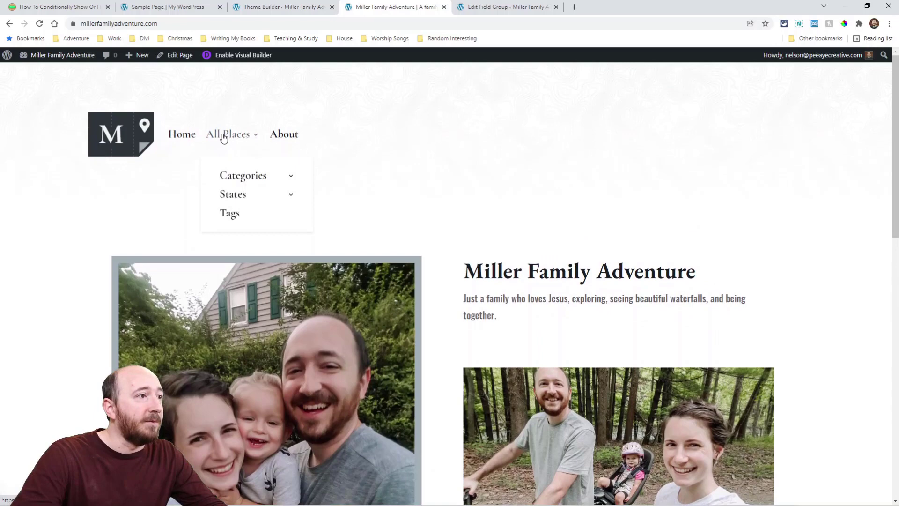
{"action": "left_click", "coordinate": [215, 135]}
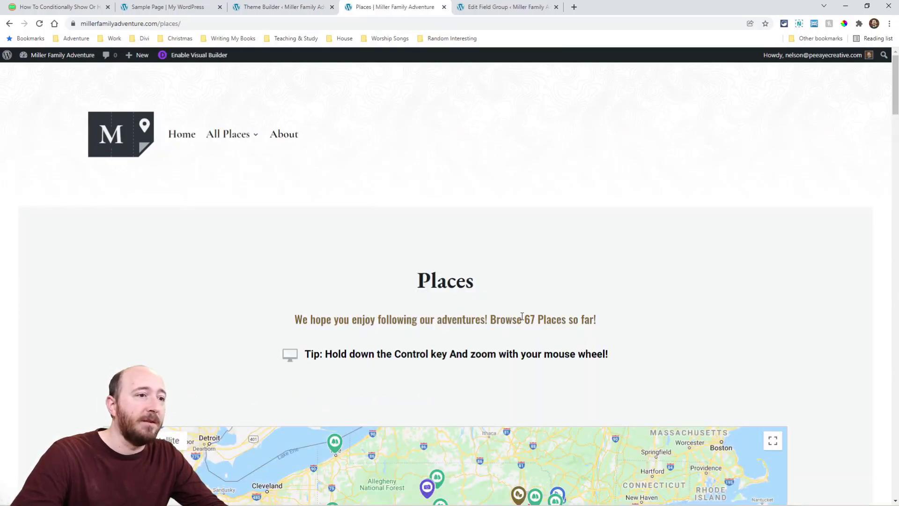
{"action": "scroll", "coordinate": [522, 317], "scroll_direction": "down", "scroll_amount": 6}
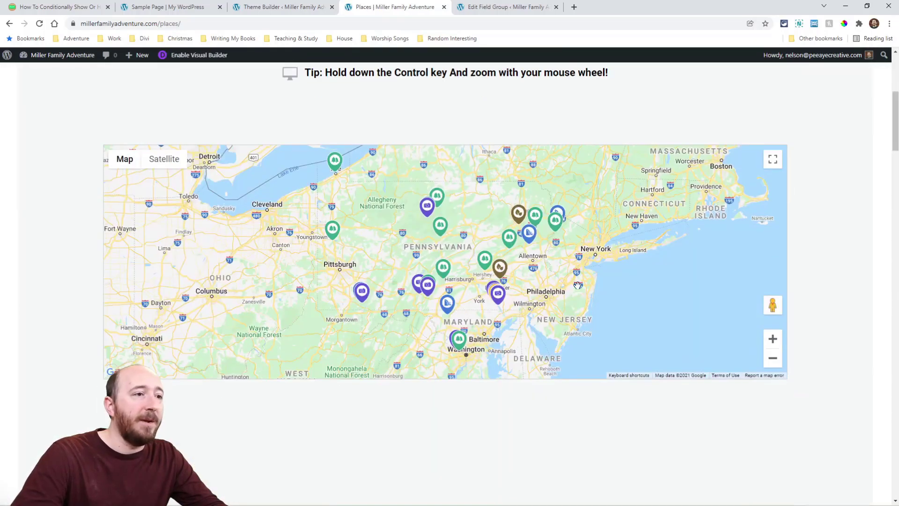
{"action": "left_click", "coordinate": [432, 296]}
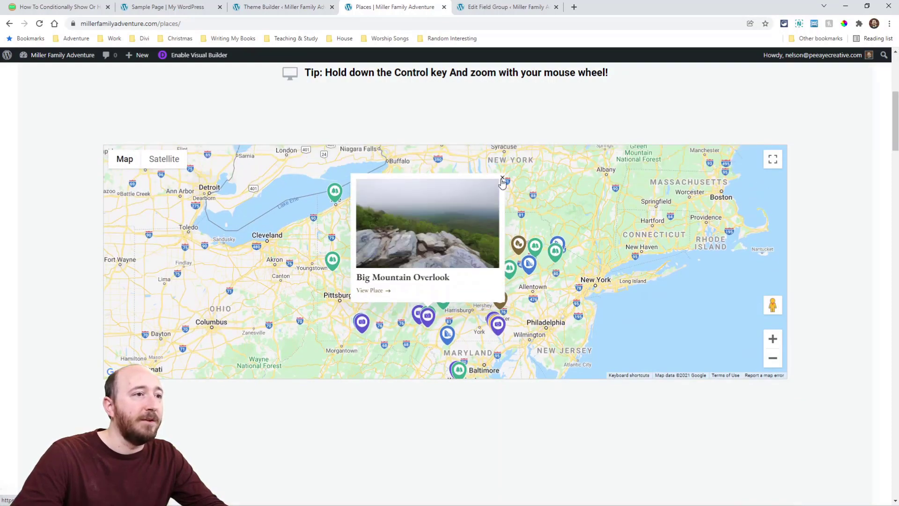
{"action": "left_click", "coordinate": [399, 283]}
Open the Meadow Run Natural Waterslides place in the WordPress editor.
{"action": "scroll", "coordinate": [399, 283], "scroll_direction": "down", "scroll_amount": 4}
{"action": "scroll", "coordinate": [452, 325], "scroll_direction": "up", "scroll_amount": 9}
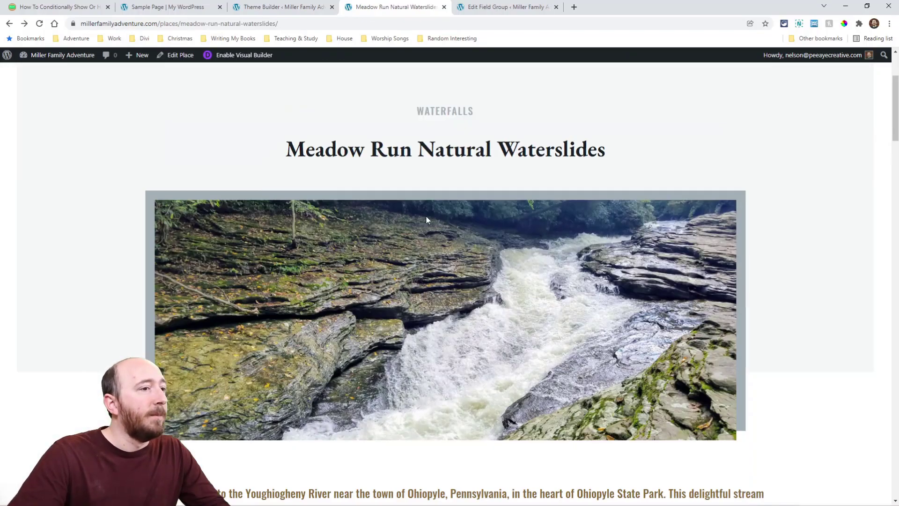
{"action": "scroll", "coordinate": [426, 215], "scroll_direction": "up", "scroll_amount": 5}
{"action": "scroll", "coordinate": [516, 304], "scroll_direction": "down", "scroll_amount": 5}
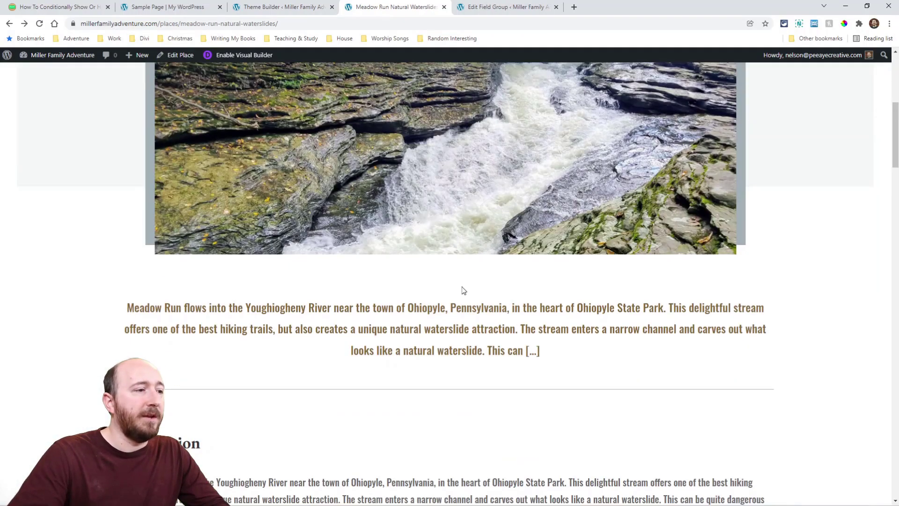
{"action": "scroll", "coordinate": [463, 291], "scroll_direction": "down", "scroll_amount": 5}
{"action": "scroll", "coordinate": [468, 258], "scroll_direction": "up", "scroll_amount": 8}
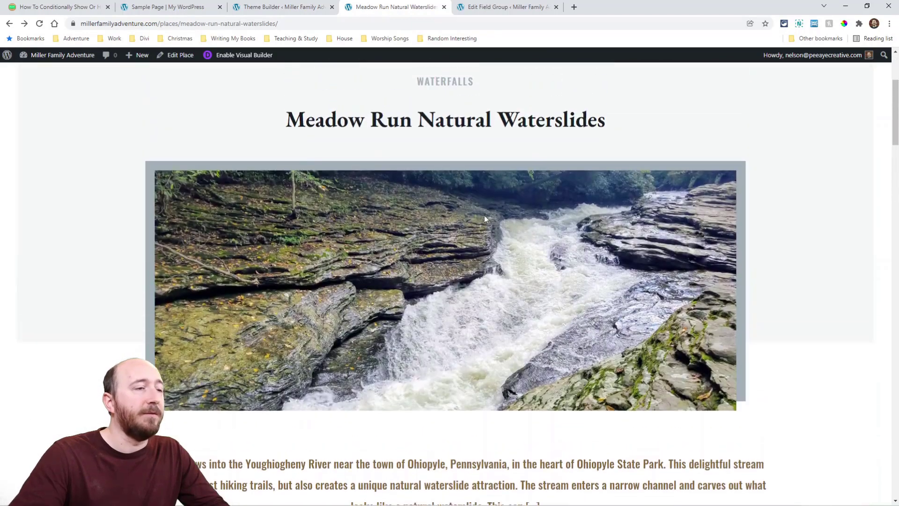
{"action": "scroll", "coordinate": [484, 216], "scroll_direction": "down", "scroll_amount": 15}
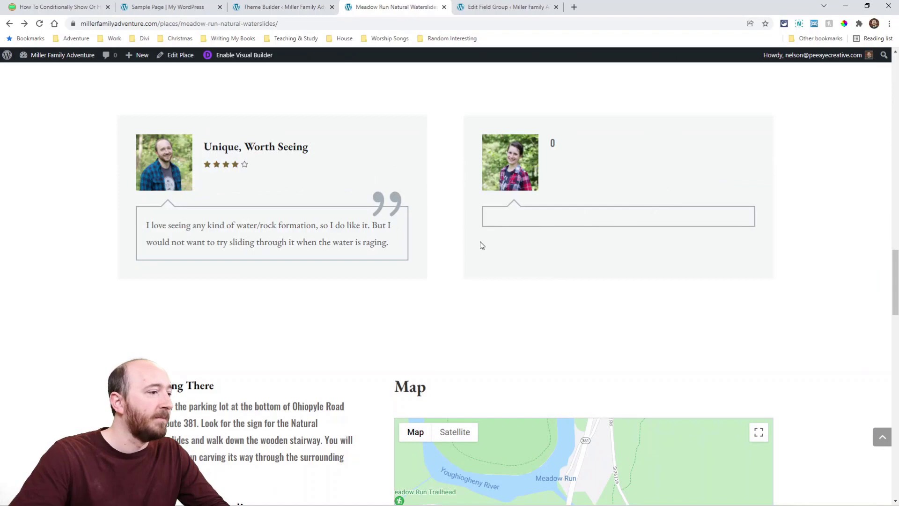
{"action": "scroll", "coordinate": [479, 245], "scroll_direction": "down", "scroll_amount": 4}
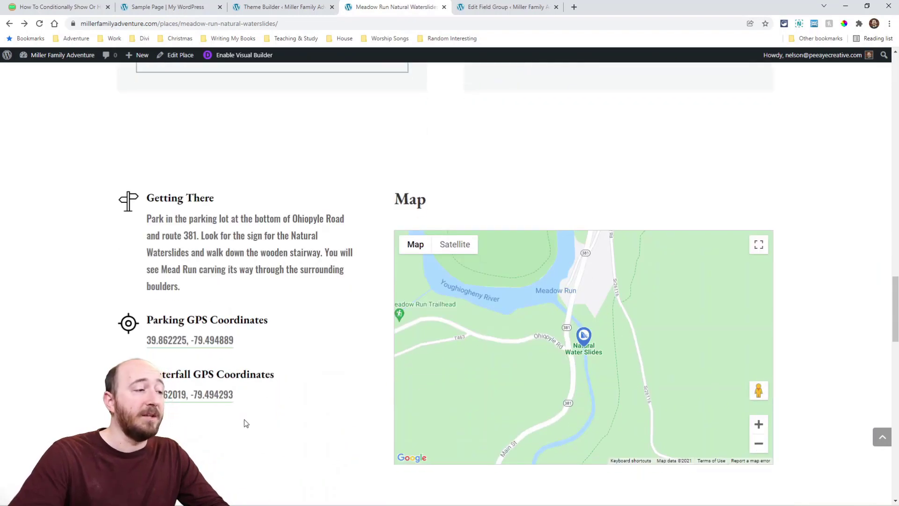
{"action": "scroll", "coordinate": [231, 399], "scroll_direction": "up", "scroll_amount": 3}
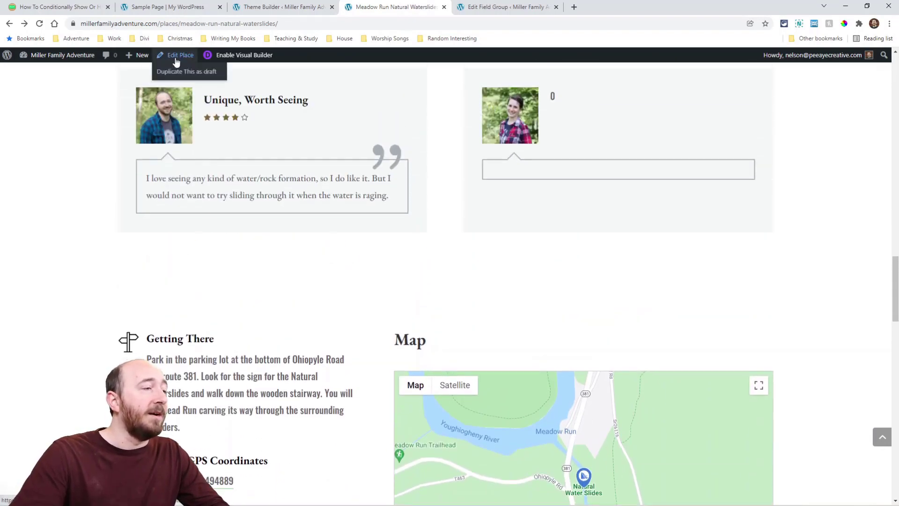
{"action": "left_click", "coordinate": [176, 56]}
Inspect the place's parking GPS coordinates fields on the Edit Place screen.
{"action": "scroll", "coordinate": [290, 297], "scroll_direction": "down", "scroll_amount": 3}
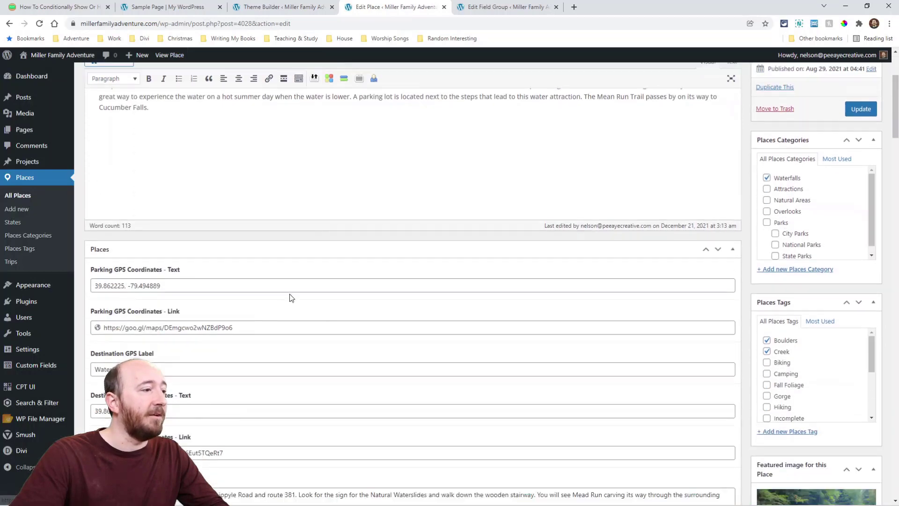
{"action": "double_click", "coordinate": [177, 242]}
{"action": "triple_click", "coordinate": [220, 285]}
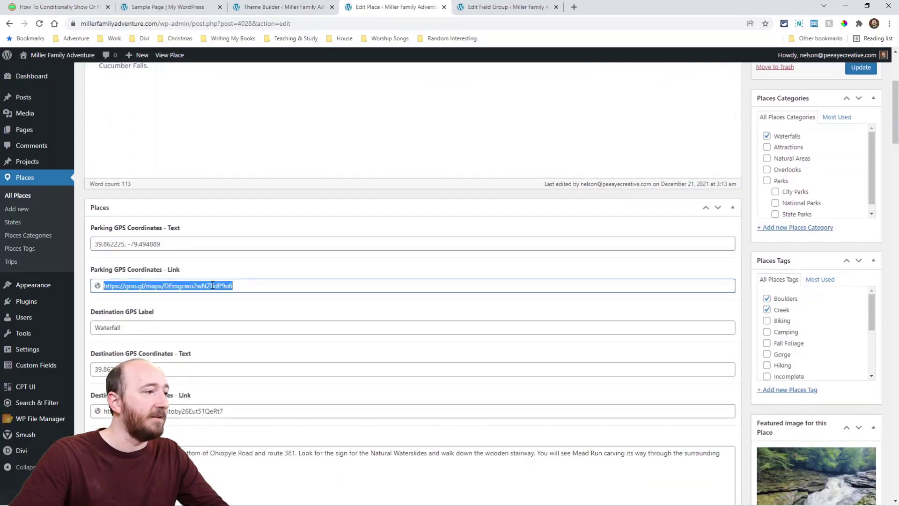
{"action": "scroll", "coordinate": [187, 281], "scroll_direction": "down", "scroll_amount": 5}
{"action": "left_click_drag", "start_coordinate": [130, 251], "coordinate": [95, 218]}
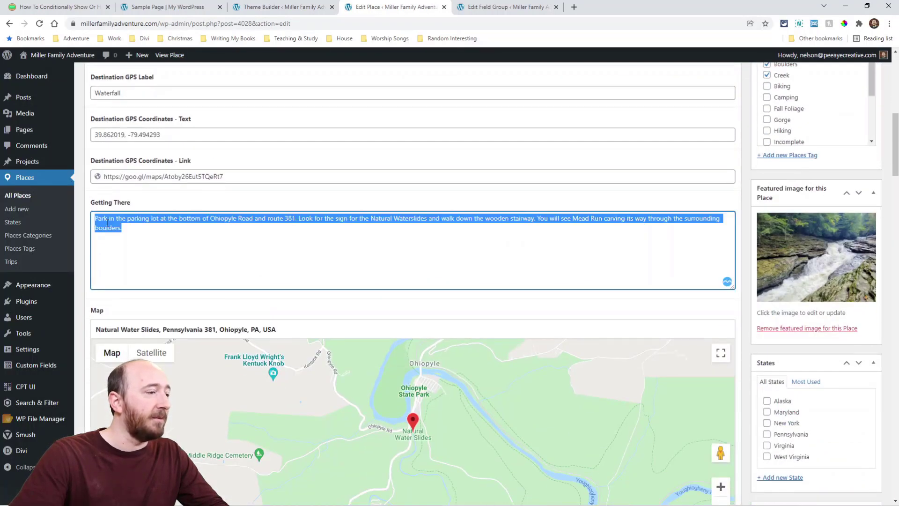
{"action": "scroll", "coordinate": [233, 269], "scroll_direction": "down", "scroll_amount": 3}
{"action": "scroll", "coordinate": [446, 421], "scroll_direction": "down", "scroll_amount": 4}
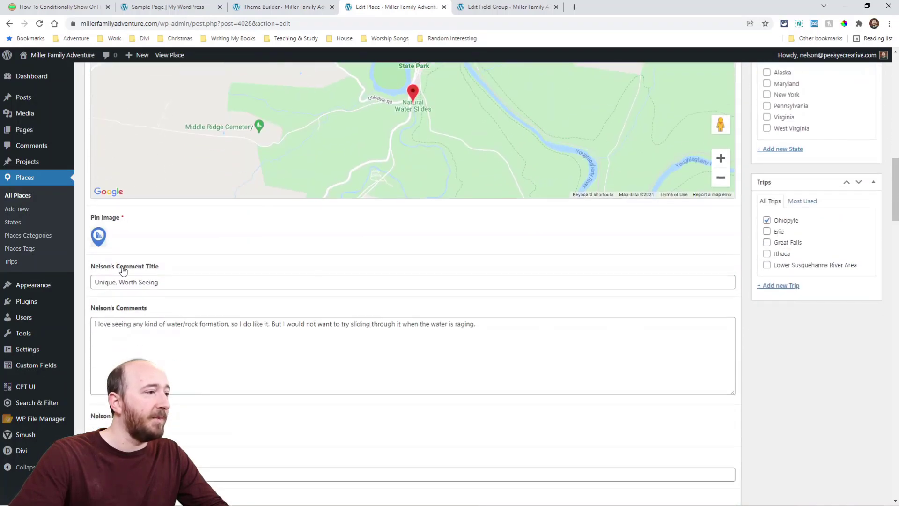
Inspect the place's comment title and comments fields.
{"action": "left_click", "coordinate": [139, 284]}
{"action": "triple_click", "coordinate": [139, 284]}
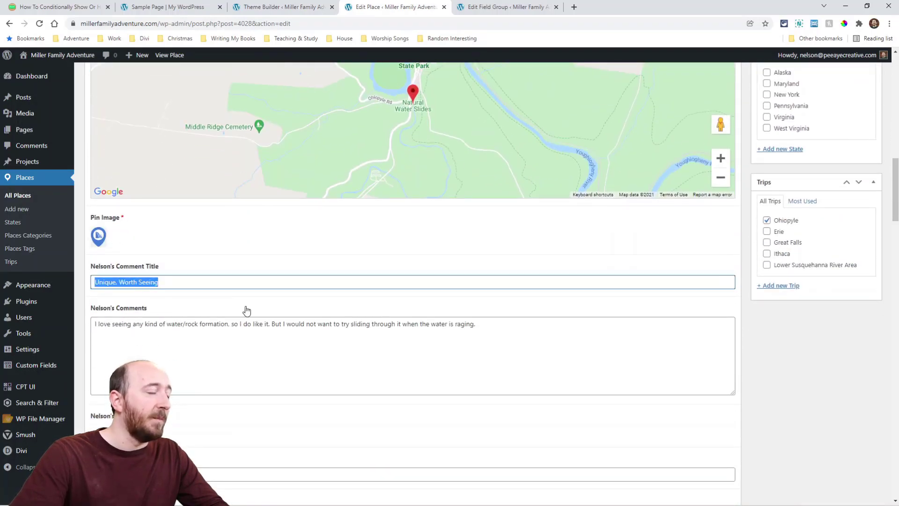
{"action": "scroll", "coordinate": [211, 234], "scroll_direction": "down", "scroll_amount": 3}
{"action": "left_click", "coordinate": [166, 183]}
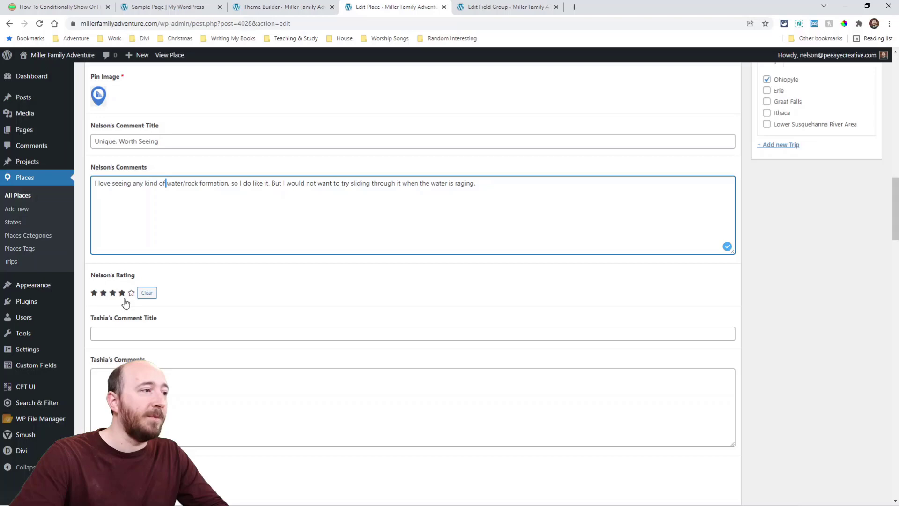
{"action": "scroll", "coordinate": [213, 305], "scroll_direction": "down", "scroll_amount": 4}
{"action": "scroll", "coordinate": [223, 293], "scroll_direction": "down", "scroll_amount": 15}
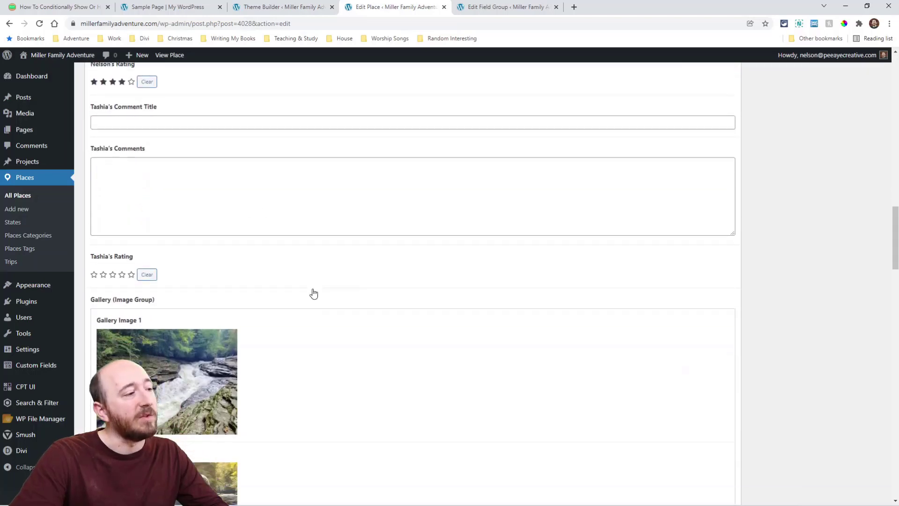
{"action": "scroll", "coordinate": [223, 293], "scroll_direction": "down", "scroll_amount": 12}
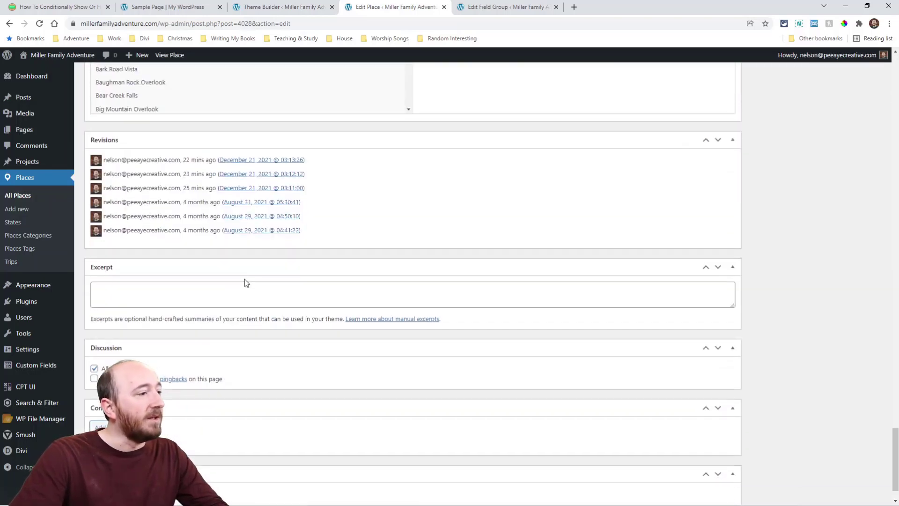
{"action": "scroll", "coordinate": [245, 281], "scroll_direction": "up", "scroll_amount": 20}
{"action": "scroll", "coordinate": [367, 280], "scroll_direction": "up", "scroll_amount": 20}
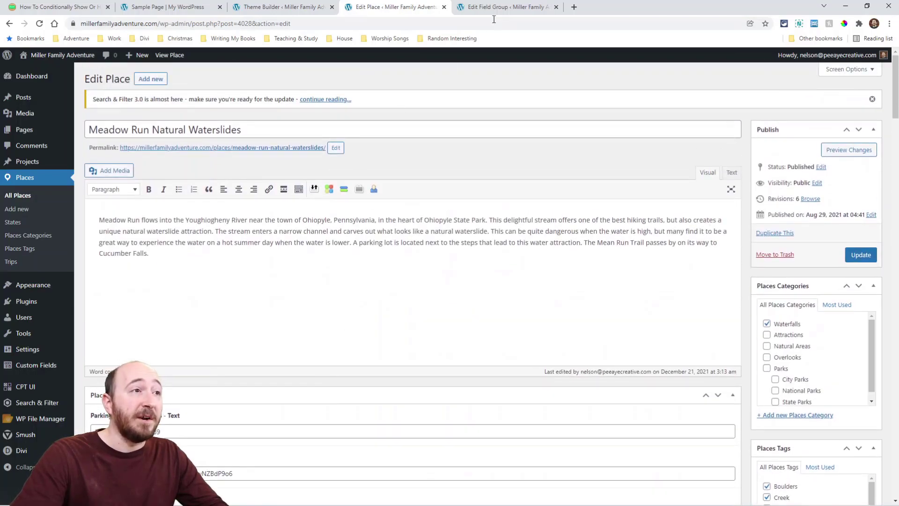
Review the Places field group's field list, then return to the All Places body layout.
{"action": "left_click", "coordinate": [498, 8]}
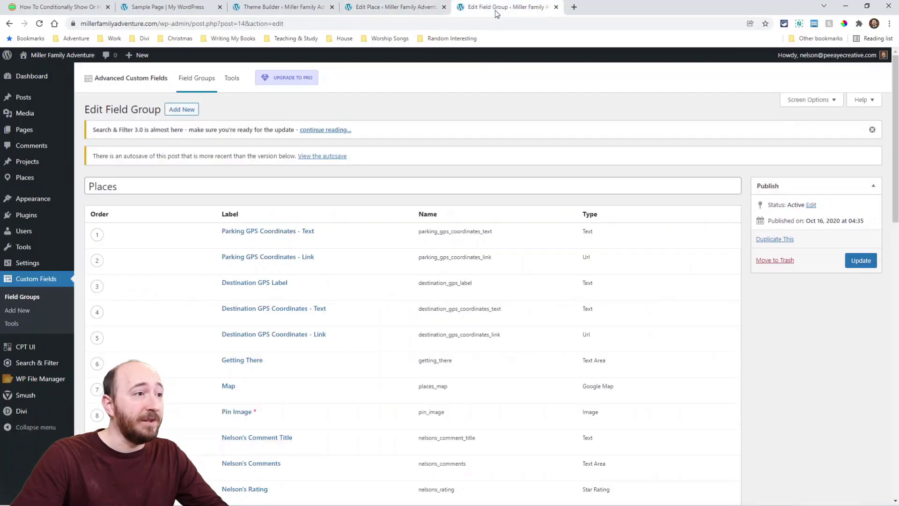
{"action": "scroll", "coordinate": [329, 363], "scroll_direction": "down", "scroll_amount": 5}
{"action": "scroll", "coordinate": [327, 362], "scroll_direction": "up", "scroll_amount": 2}
{"action": "scroll", "coordinate": [326, 362], "scroll_direction": "up", "scroll_amount": 3}
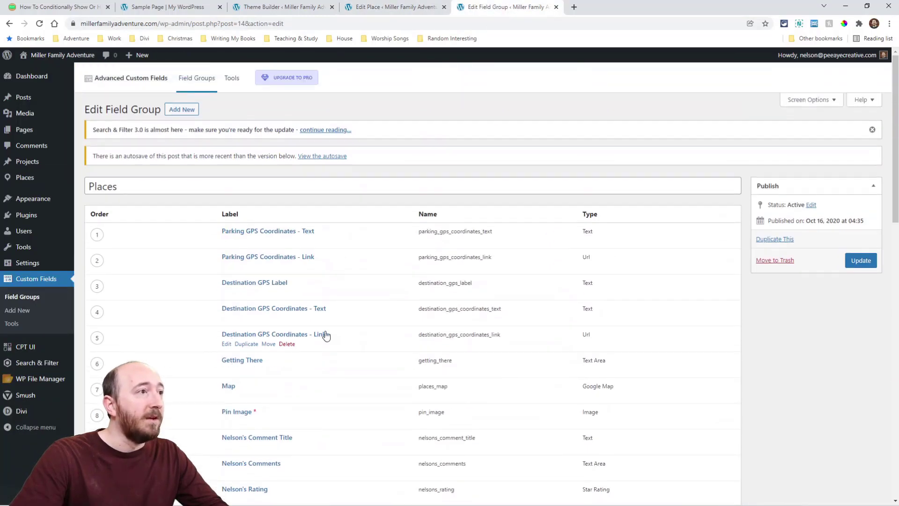
{"action": "left_click", "coordinate": [275, 7]}
{"action": "mouse_move", "coordinate": [428, 261]}
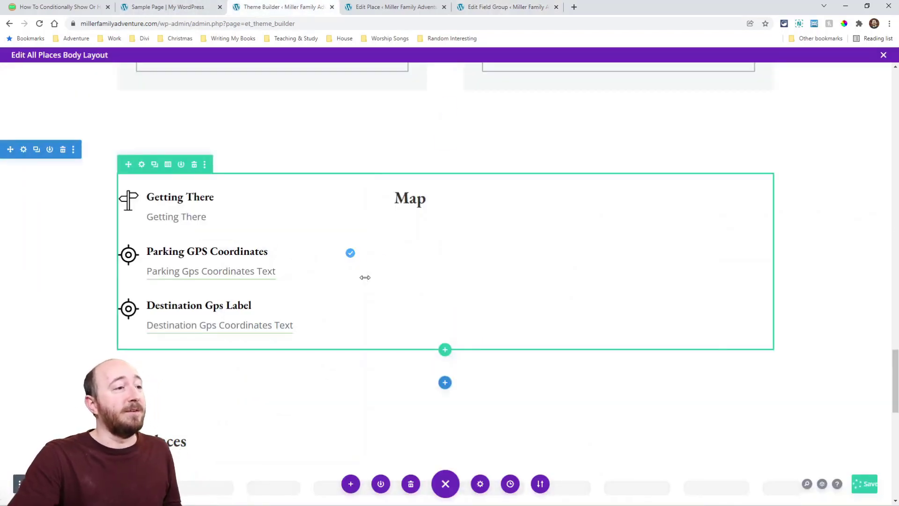
Bring up the module controls of the Parking GPS Coordinates blurb in the body layout.
{"action": "mouse_move", "coordinate": [265, 265]}
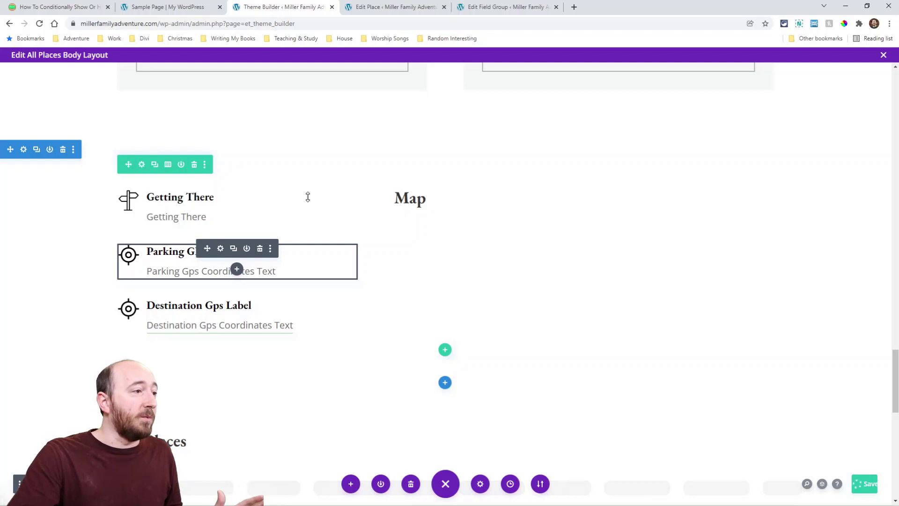
{"action": "mouse_move", "coordinate": [310, 197]}
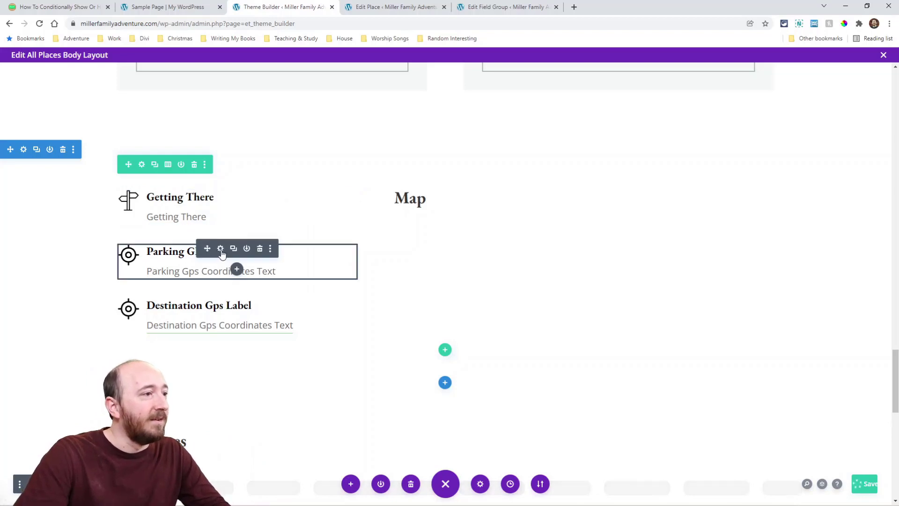
In the Parking GPS Coordinates blurb's Advanced Conditions, add a Custom Field condition.
{"action": "left_click", "coordinate": [220, 251]}
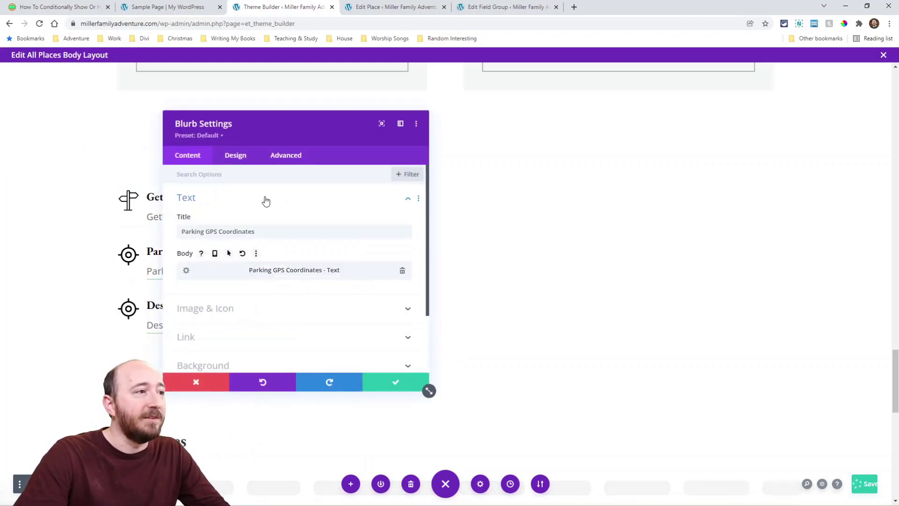
{"action": "left_click", "coordinate": [281, 156]}
{"action": "left_click", "coordinate": [201, 283]}
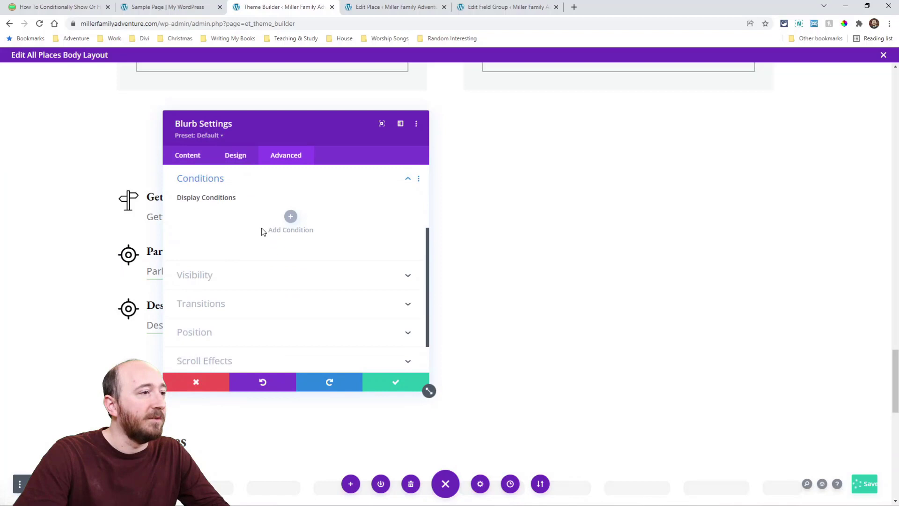
{"action": "left_click", "coordinate": [289, 217]}
{"action": "left_click", "coordinate": [201, 169]}
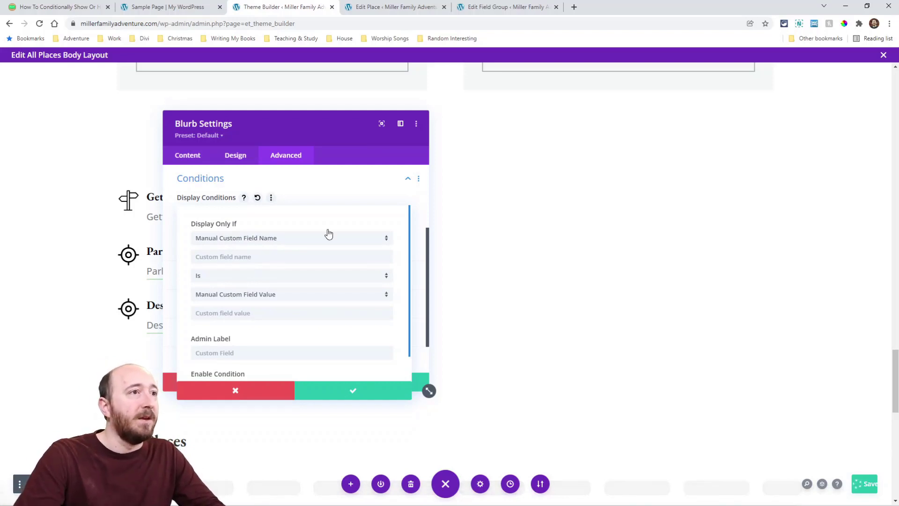
Copy parking_gps_coordinates_link from the Places field group into the condition's custom field name.
{"action": "left_click", "coordinate": [492, 7]}
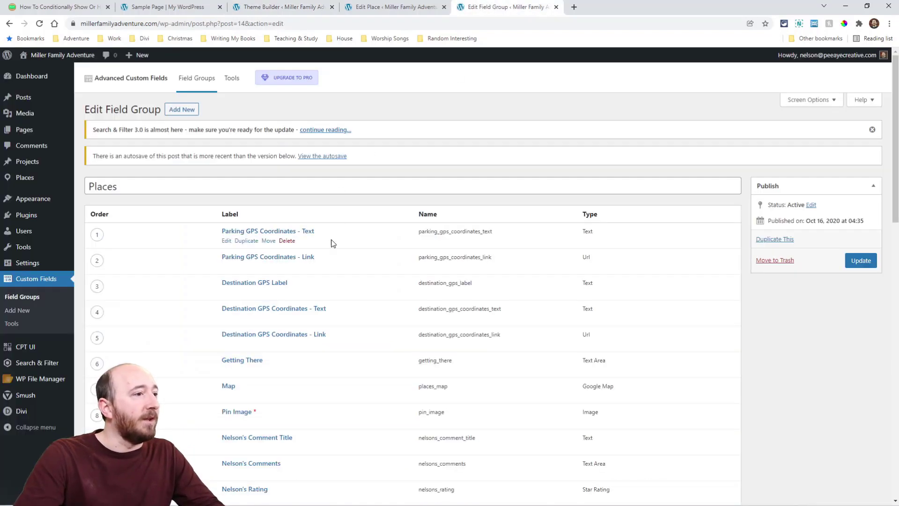
{"action": "left_click", "coordinate": [255, 258]}
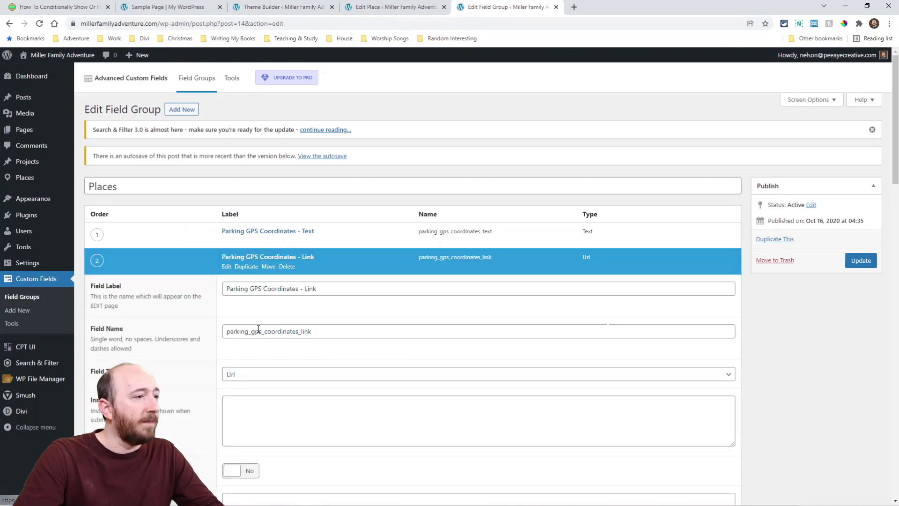
{"action": "double_click", "coordinate": [259, 331]}
{"action": "key", "text": "ctrl+c"}
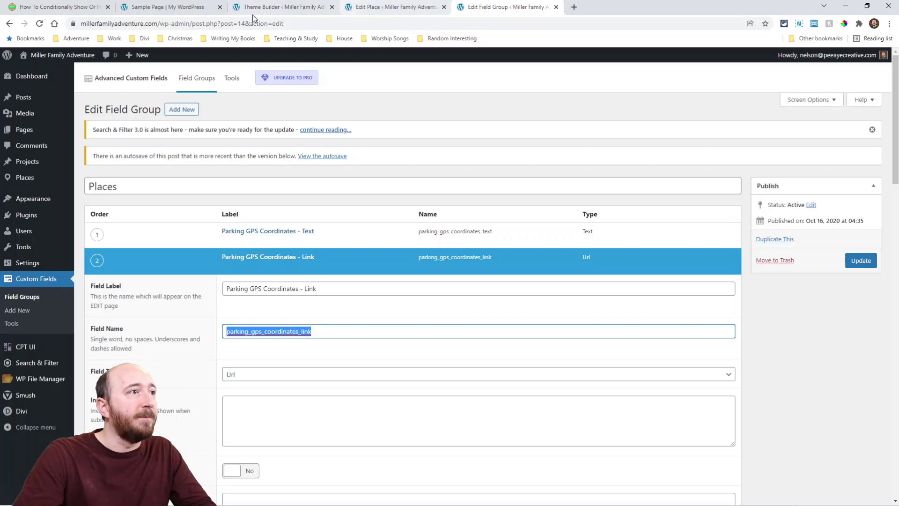
{"action": "left_click", "coordinate": [277, 6]}
{"action": "left_click", "coordinate": [214, 258]}
{"action": "key", "text": "ctrl+v"}
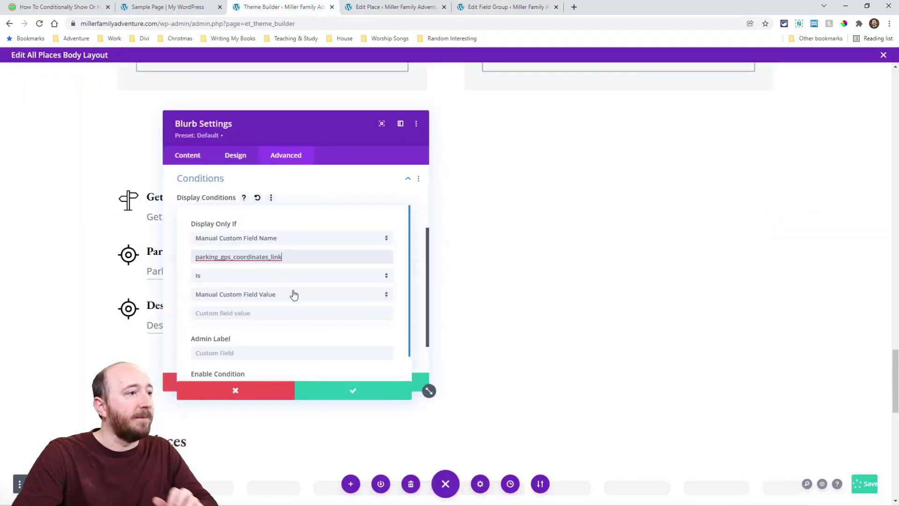
Set the Parking GPS blurb condition to Is Any Value, close its settings, and save the layout.
{"action": "left_click", "coordinate": [232, 277]}
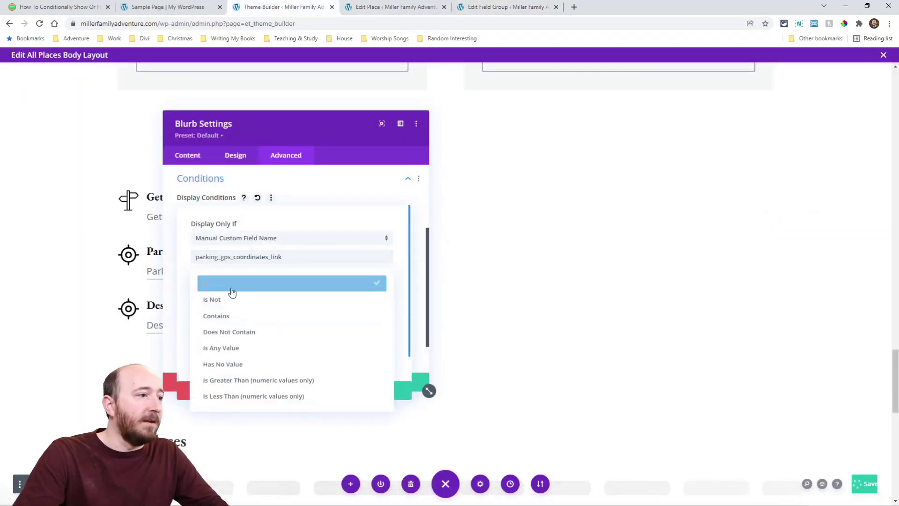
{"action": "left_click", "coordinate": [225, 346]}
{"action": "left_click", "coordinate": [334, 352]}
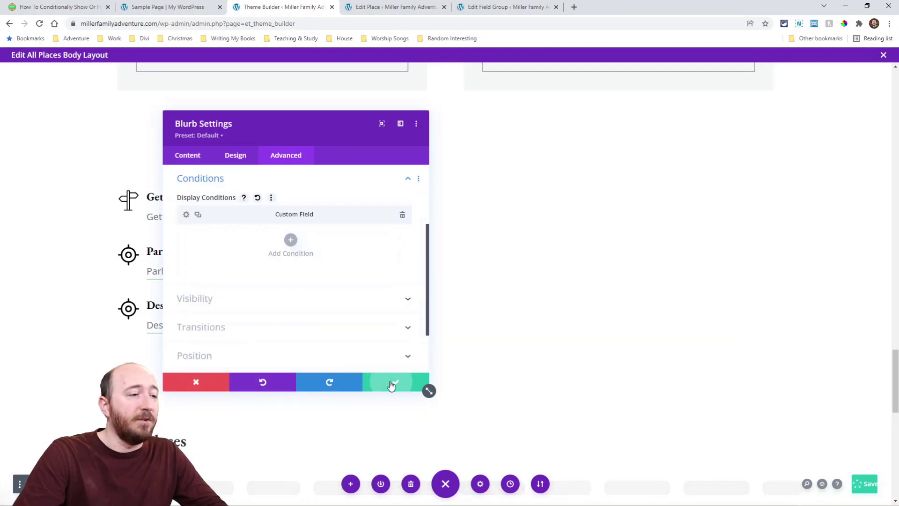
{"action": "left_click", "coordinate": [396, 382]}
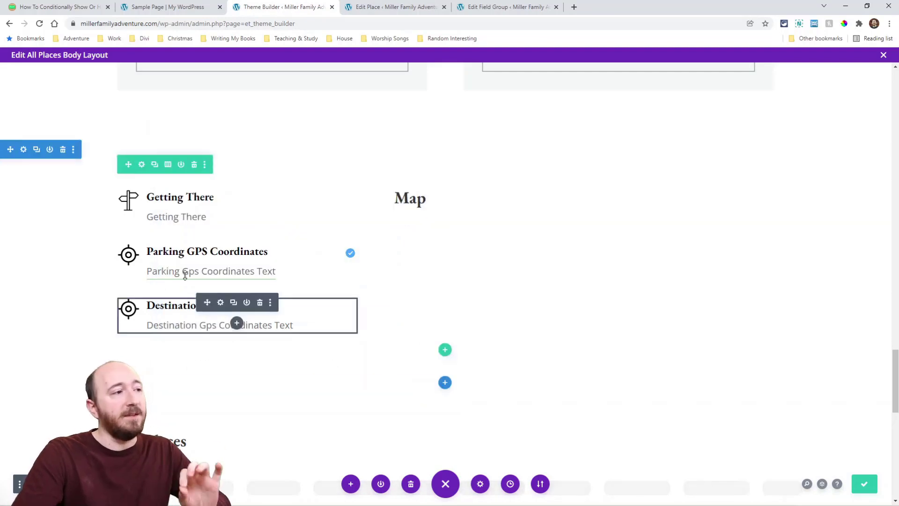
{"action": "left_click", "coordinate": [864, 485]}
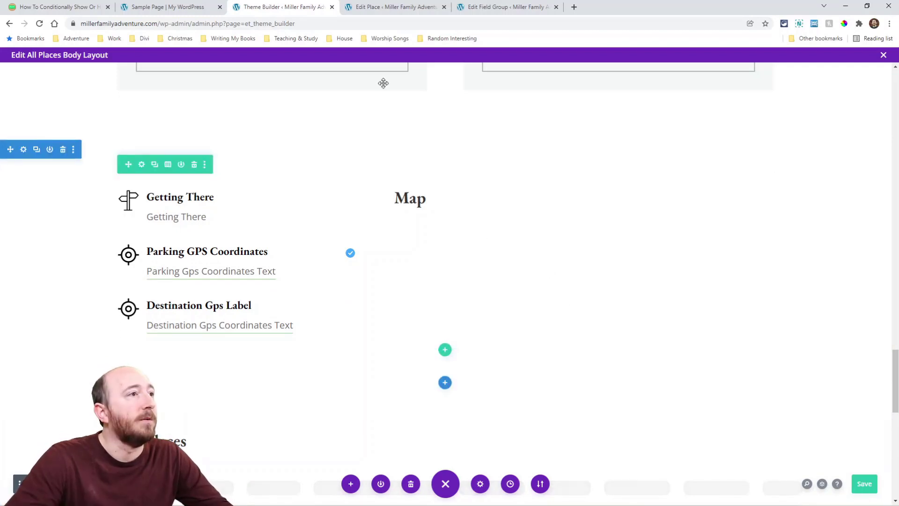
Clear the Parking GPS Coordinates - Link URL on Meadow Run Natural Waterslides and update the place.
{"action": "left_click", "coordinate": [389, 10]}
{"action": "scroll", "coordinate": [159, 278], "scroll_direction": "down", "scroll_amount": 5}
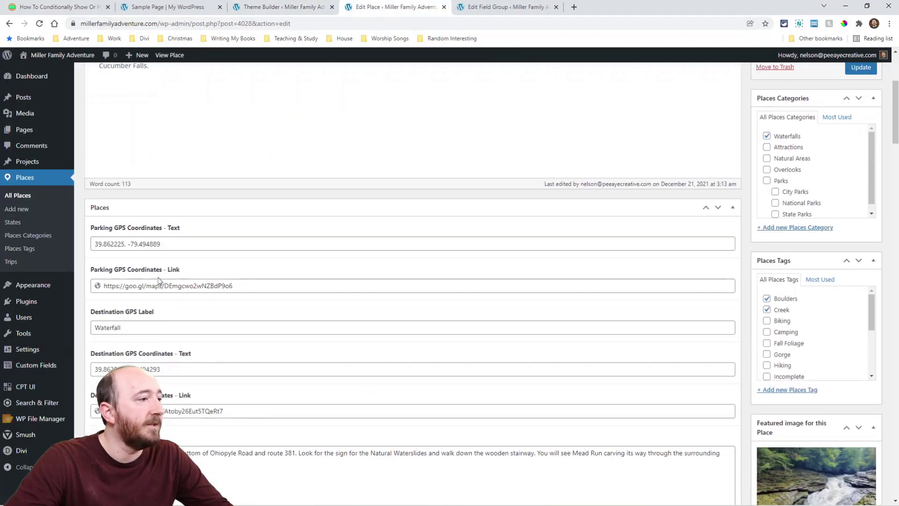
{"action": "triple_click", "coordinate": [145, 288]}
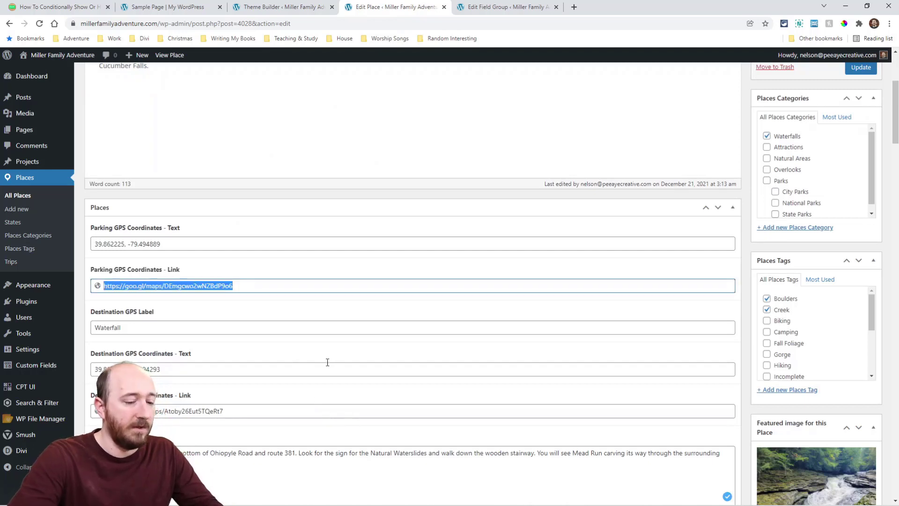
{"action": "key", "text": "BackSpace"}
{"action": "scroll", "coordinate": [746, 274], "scroll_direction": "up", "scroll_amount": 2}
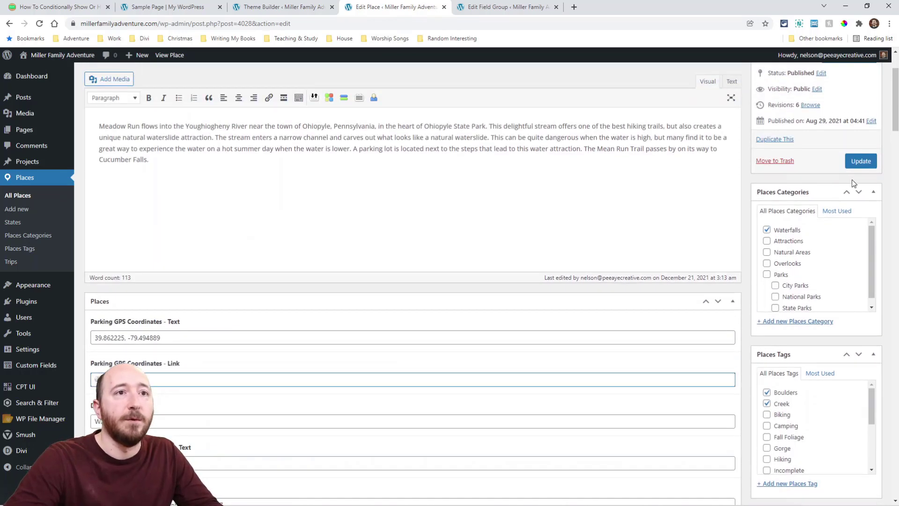
{"action": "left_click", "coordinate": [854, 160]}
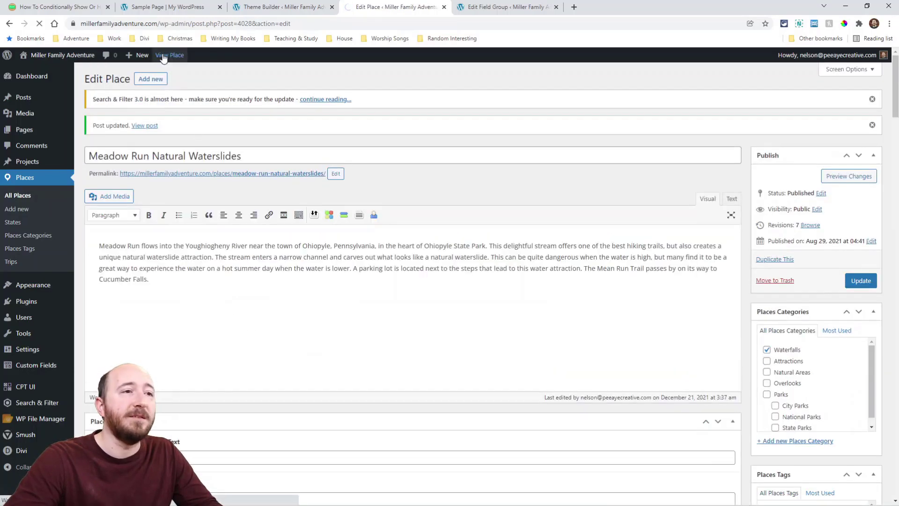
View the live place page to confirm the Parking GPS blurb is gone, then return to editing.
{"action": "left_click", "coordinate": [163, 56]}
{"action": "scroll", "coordinate": [343, 227], "scroll_direction": "down", "scroll_amount": 15}
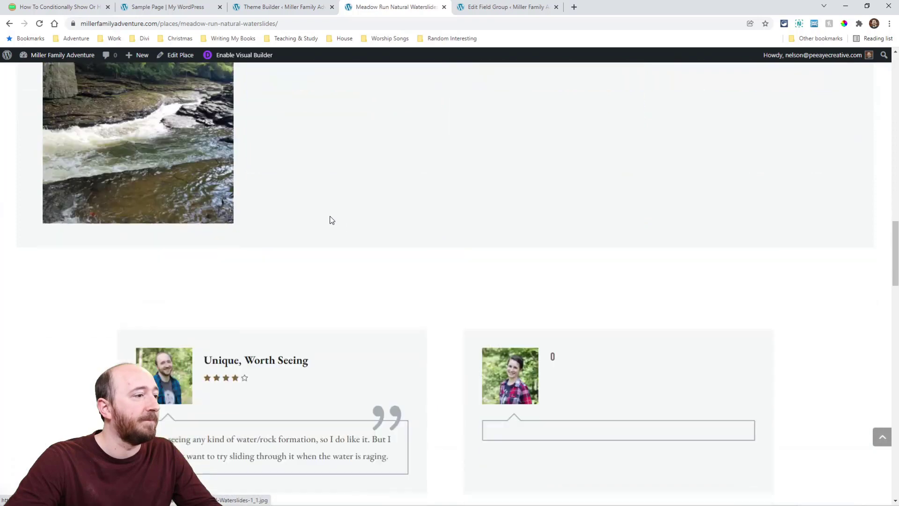
{"action": "scroll", "coordinate": [331, 220], "scroll_direction": "down", "scroll_amount": 5}
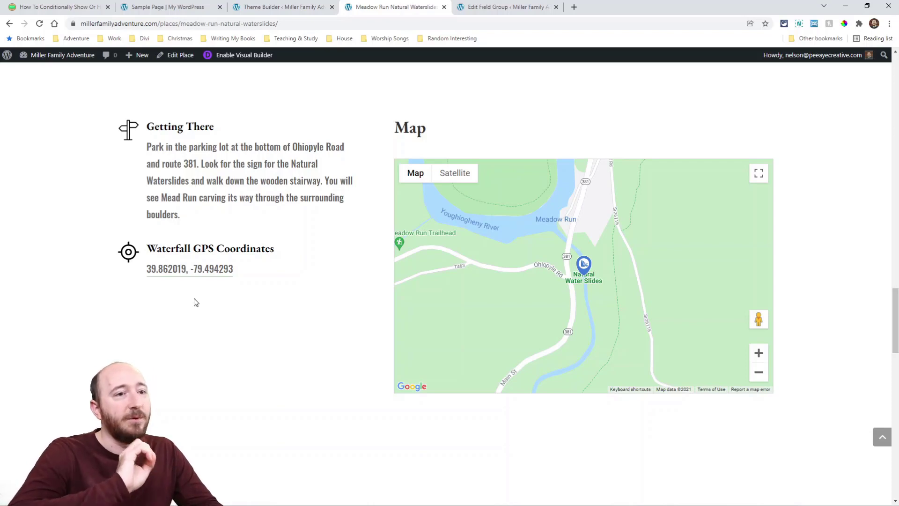
{"action": "left_click", "coordinate": [174, 56]}
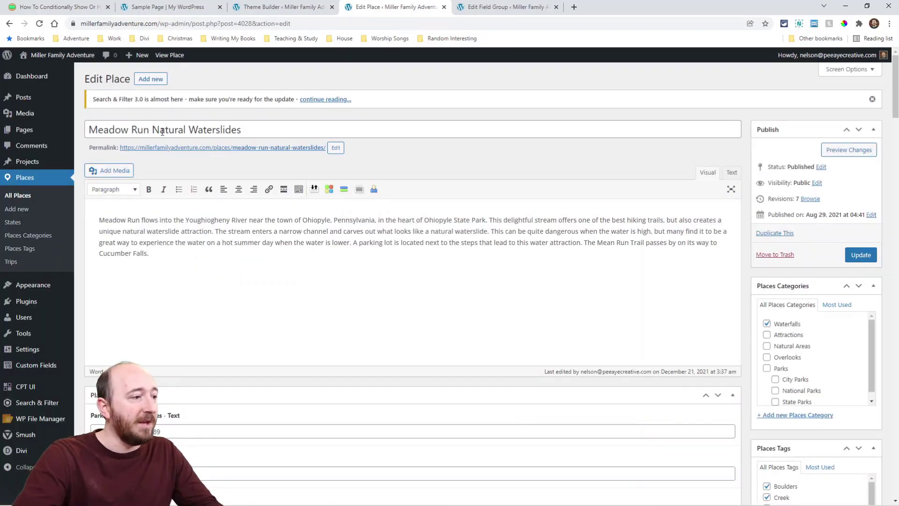
Paste the original parking map URL back into Parking GPS Coordinates - Link and update.
{"action": "scroll", "coordinate": [188, 301], "scroll_direction": "down", "scroll_amount": 3}
{"action": "left_click", "coordinate": [192, 333]}
{"action": "type", "text": "https://goo.gl/maps/DEmgcwr2wNZBdP9o6"}
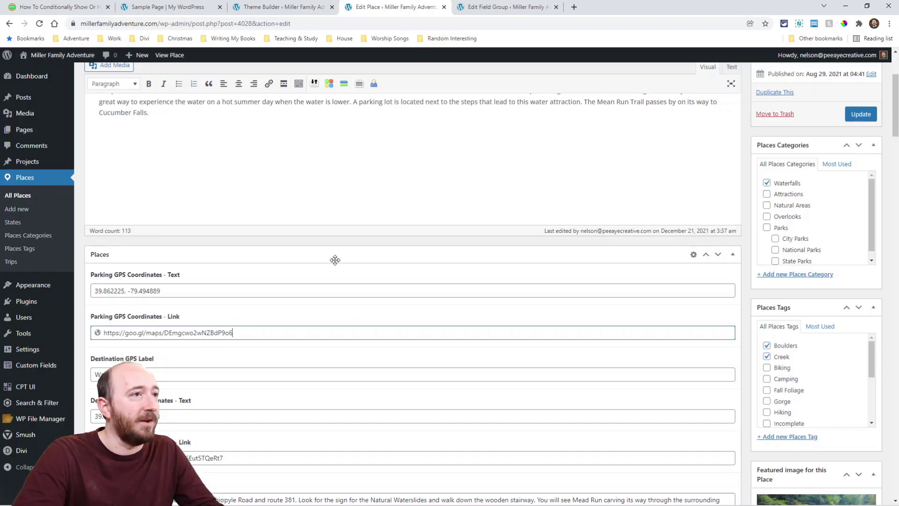
{"action": "left_click", "coordinate": [863, 117]}
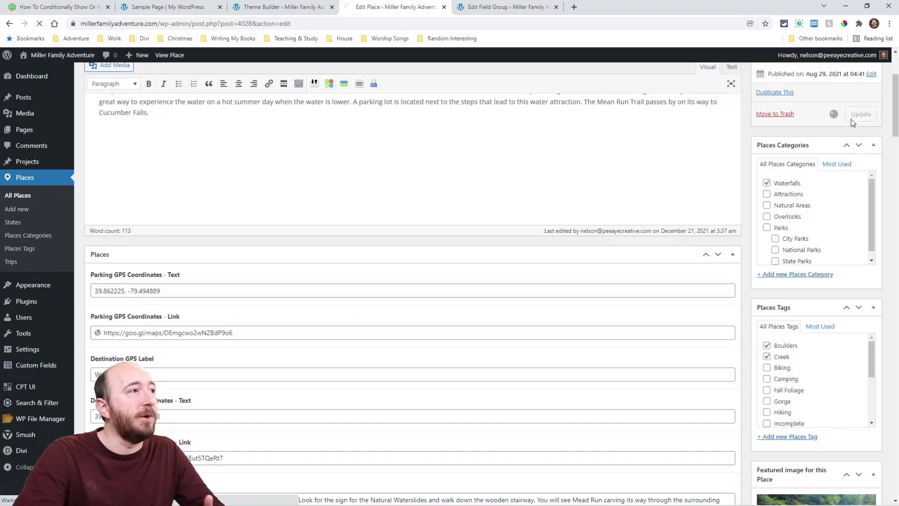
Scroll the live page to the reviews and inspect the first review's comment text.
{"action": "scroll", "coordinate": [453, 210], "scroll_direction": "down", "scroll_amount": 8}
{"action": "scroll", "coordinate": [453, 211], "scroll_direction": "down", "scroll_amount": 5}
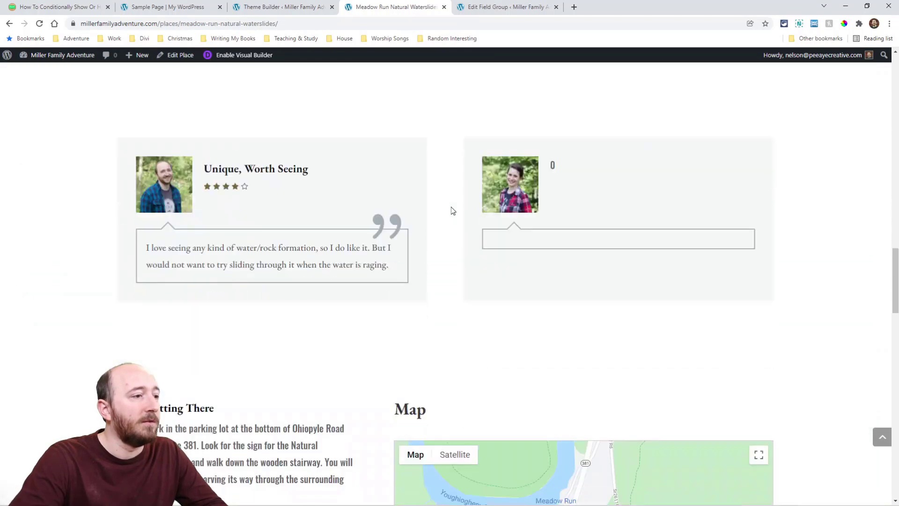
{"action": "scroll", "coordinate": [452, 209], "scroll_direction": "up", "scroll_amount": 1}
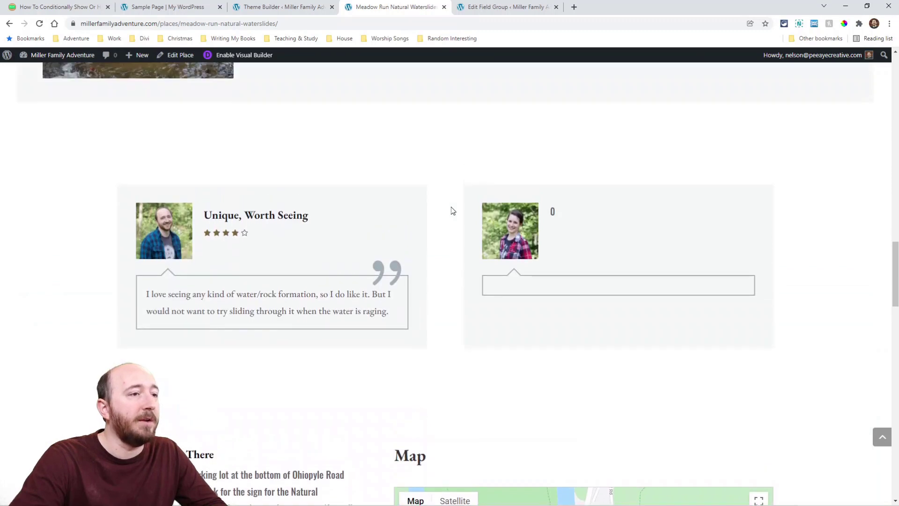
{"action": "triple_click", "coordinate": [198, 307]}
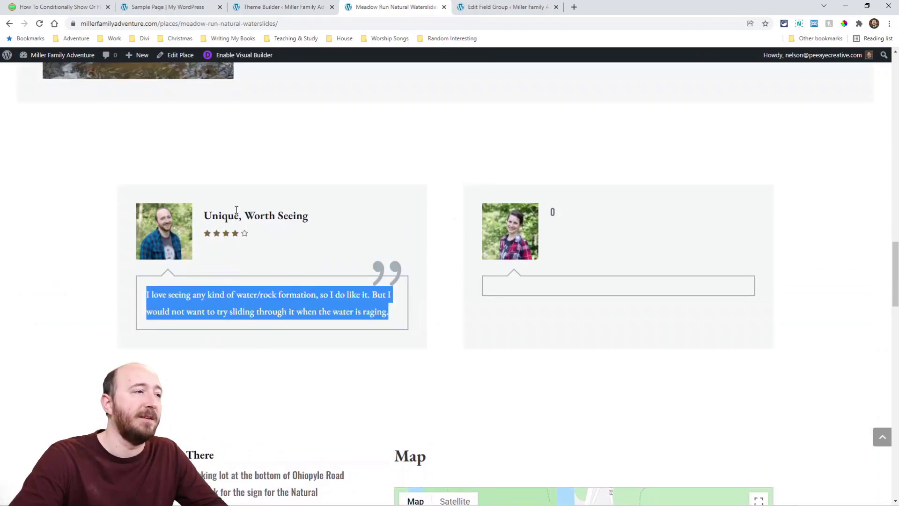
{"action": "left_click", "coordinate": [567, 254]}
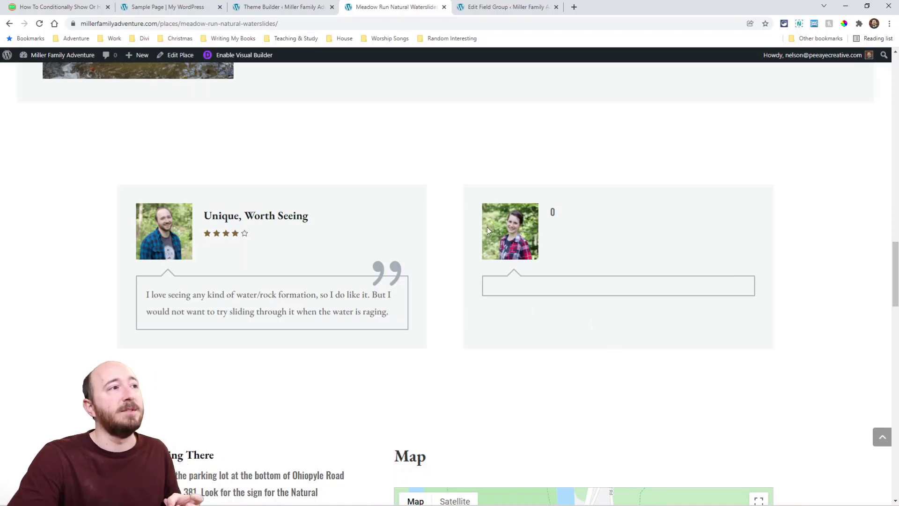
Add a Custom Field display condition to the review row's second column.
{"action": "left_click", "coordinate": [253, 7]}
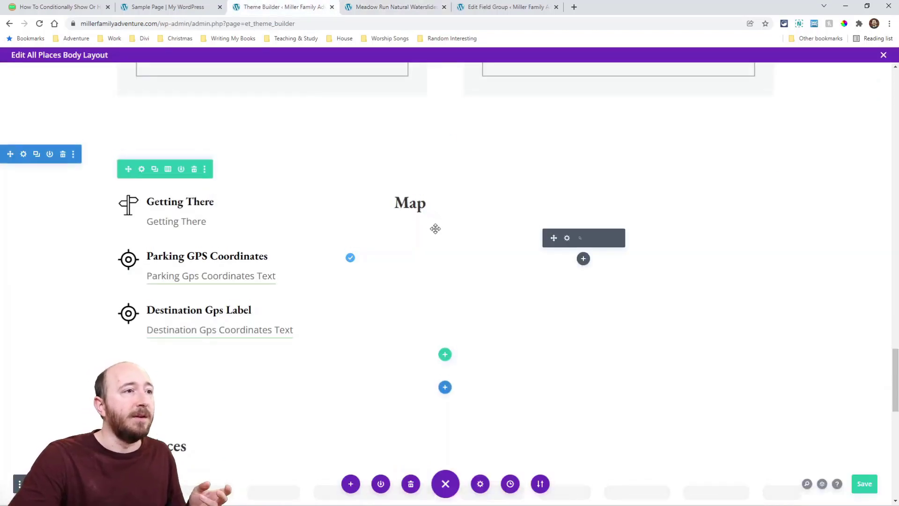
{"action": "scroll", "coordinate": [436, 229], "scroll_direction": "up", "scroll_amount": 7}
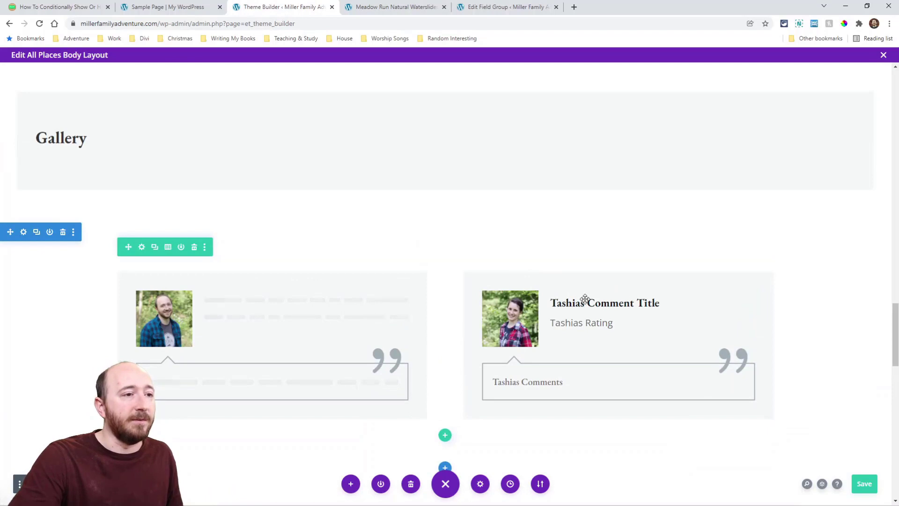
{"action": "left_click", "coordinate": [141, 250]}
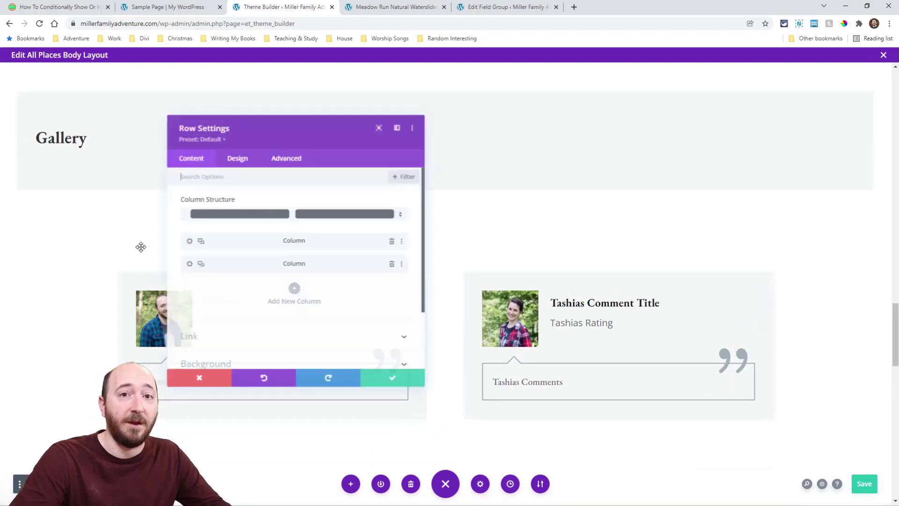
{"action": "left_click", "coordinate": [185, 265]}
{"action": "left_click", "coordinate": [274, 158]}
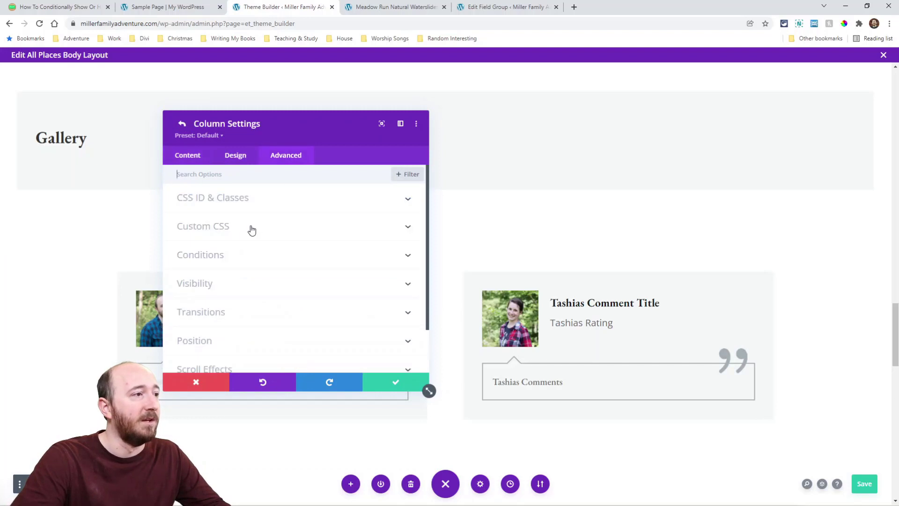
{"action": "left_click", "coordinate": [209, 257]}
{"action": "left_click", "coordinate": [286, 227]}
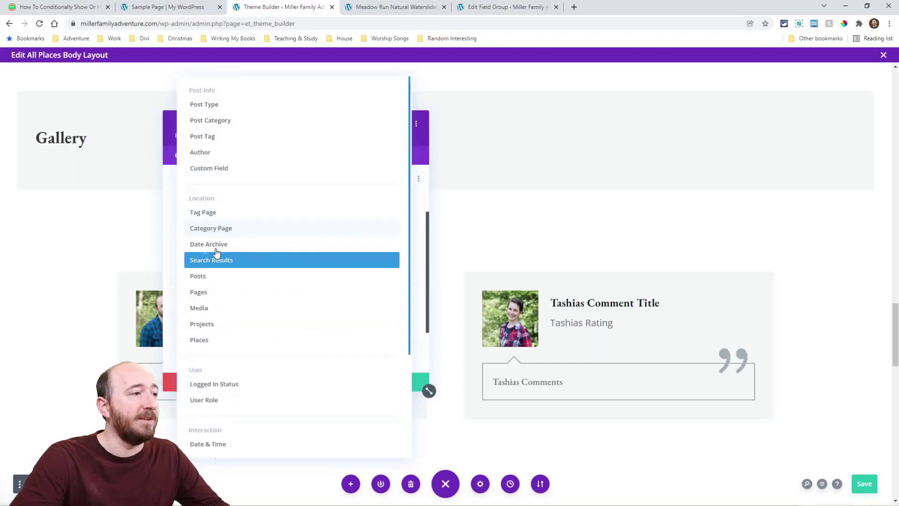
{"action": "left_click", "coordinate": [204, 176]}
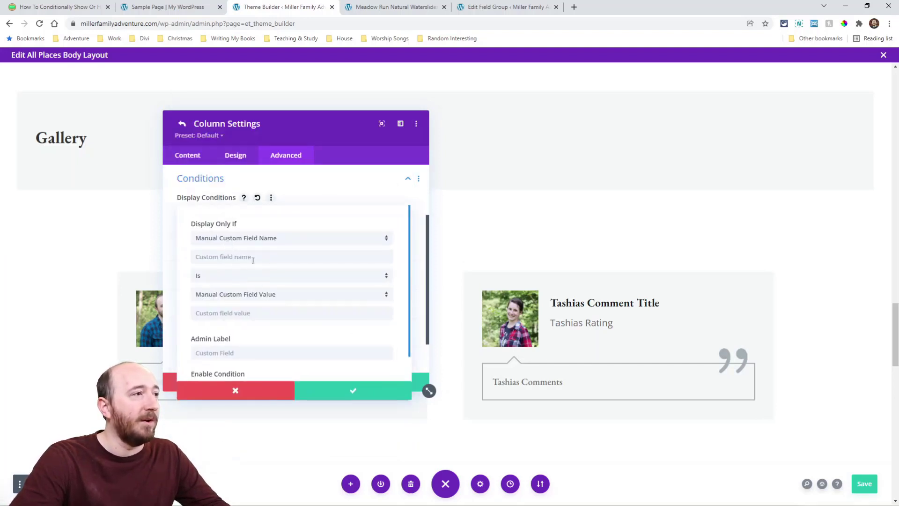
Copy the tashias_comments field name from the Places field group.
{"action": "left_click", "coordinate": [490, 4]}
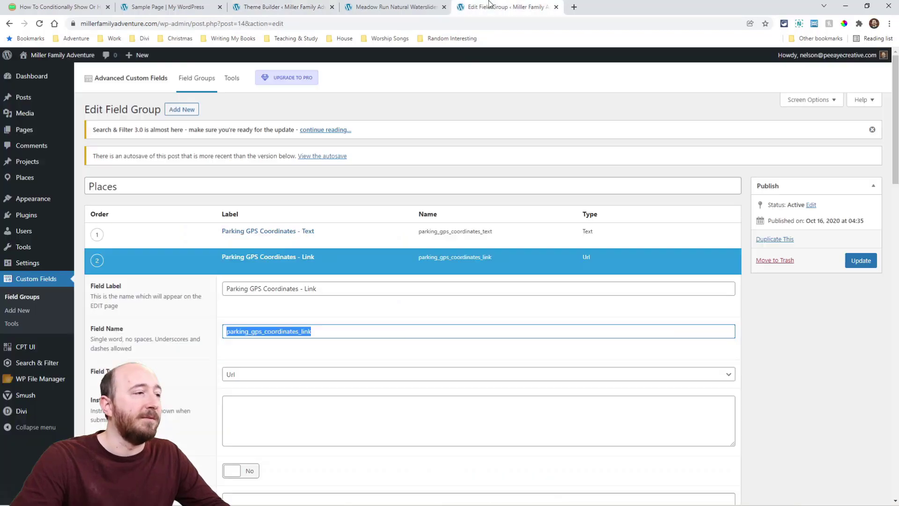
{"action": "left_click", "coordinate": [259, 260]}
{"action": "scroll", "coordinate": [292, 371], "scroll_direction": "down", "scroll_amount": 1}
{"action": "scroll", "coordinate": [292, 371], "scroll_direction": "down", "scroll_amount": 4}
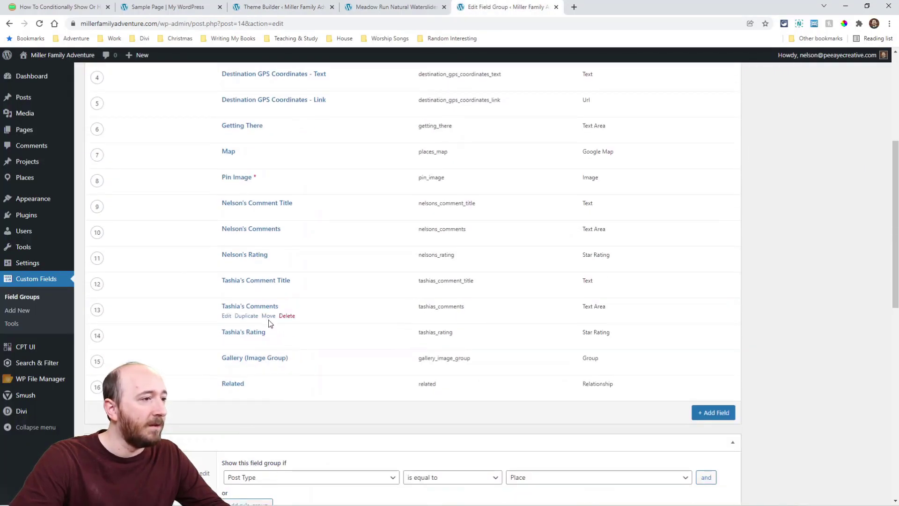
{"action": "left_click", "coordinate": [263, 311]}
{"action": "double_click", "coordinate": [277, 381]}
{"action": "key", "text": "ctrl+c"}
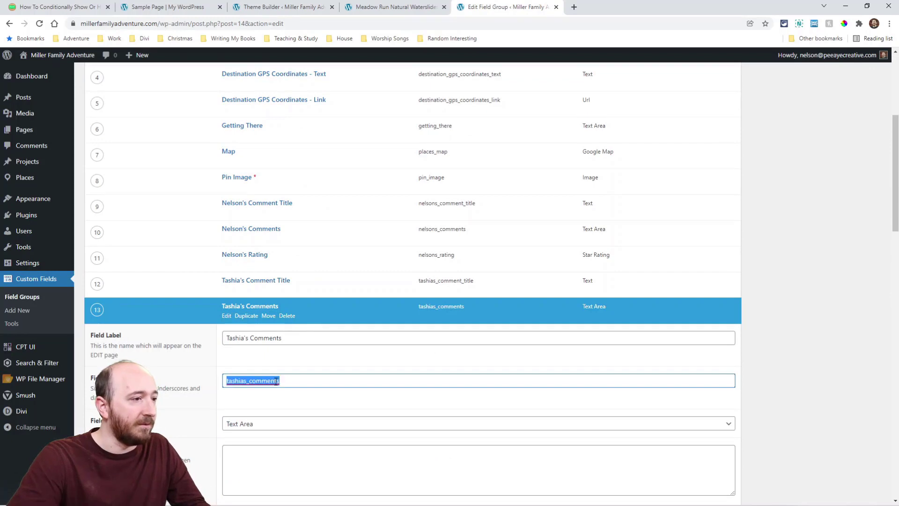
Paste tashias_comments into the condition, set Is Any Value, close settings, and save the layout.
{"action": "left_click", "coordinate": [290, 9]}
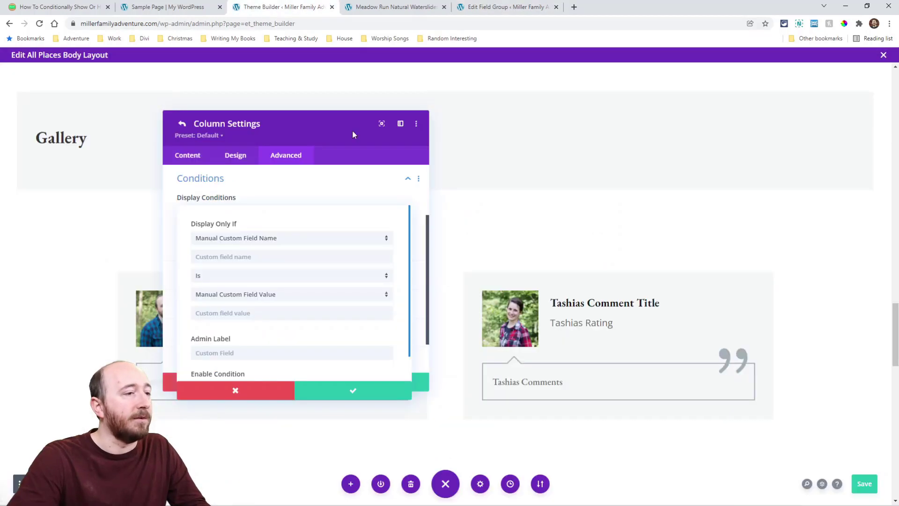
{"action": "left_click", "coordinate": [233, 255]}
{"action": "key", "text": "ctrl+v"}
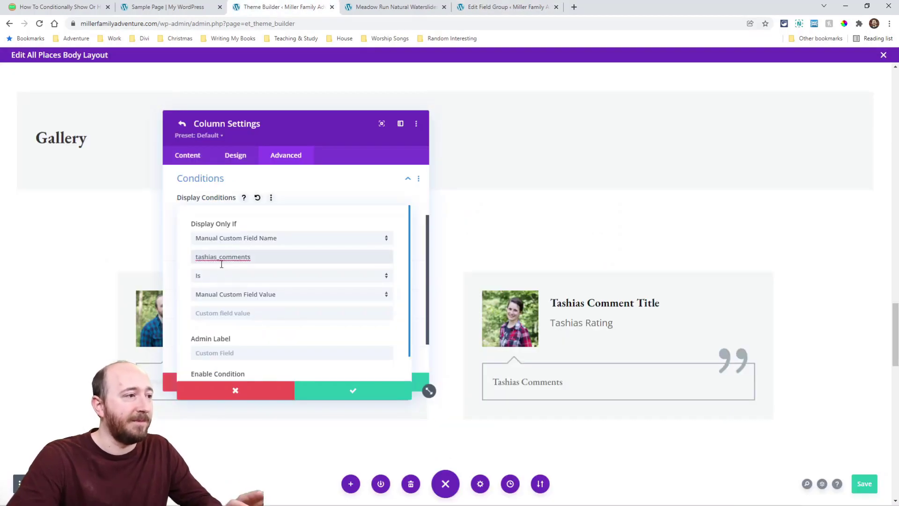
{"action": "left_click", "coordinate": [217, 280]}
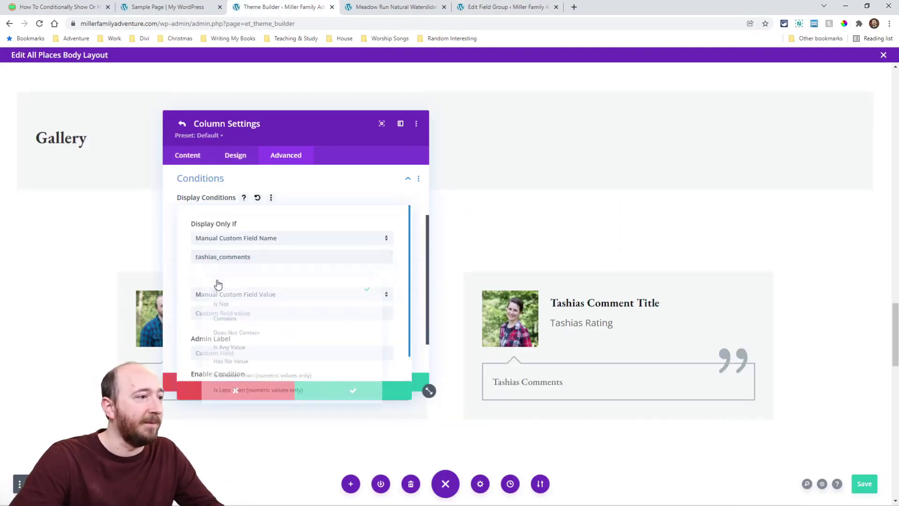
{"action": "left_click", "coordinate": [222, 349]}
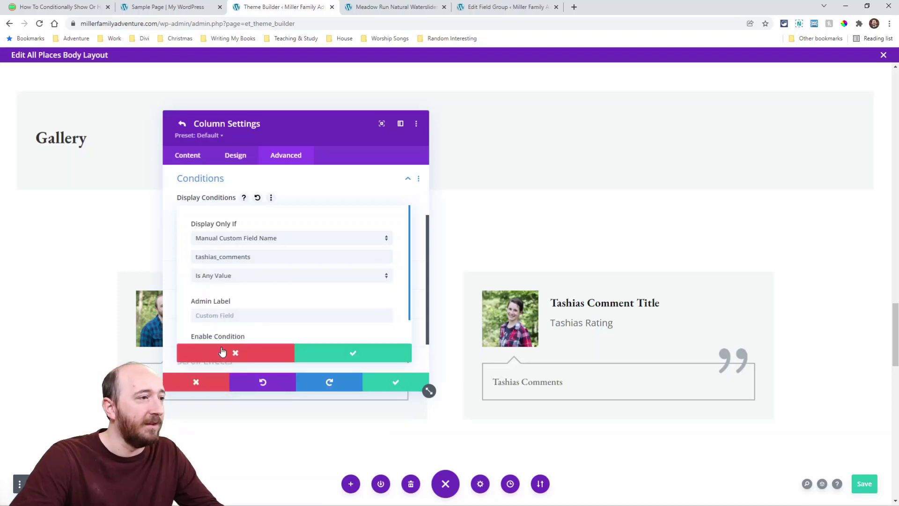
{"action": "left_click", "coordinate": [342, 353]}
{"action": "left_click", "coordinate": [387, 382]}
{"action": "left_click", "coordinate": [388, 381]}
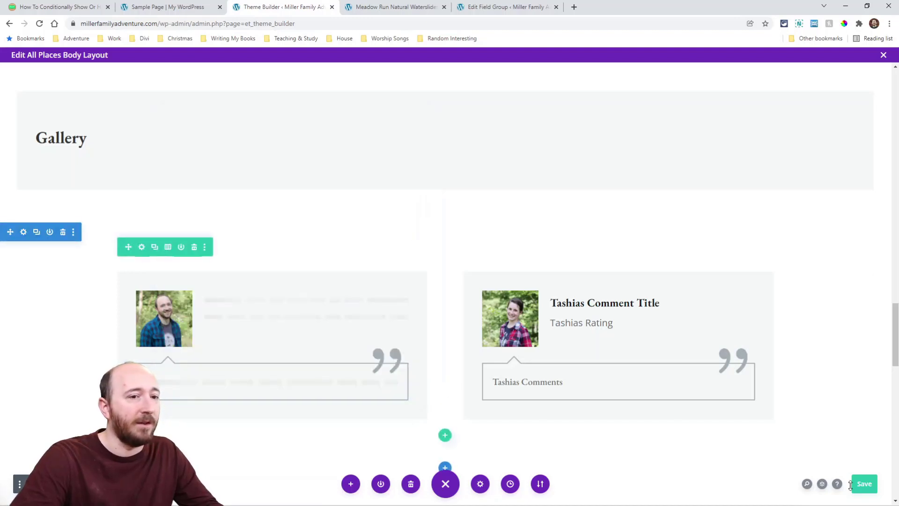
{"action": "left_click", "coordinate": [865, 487]}
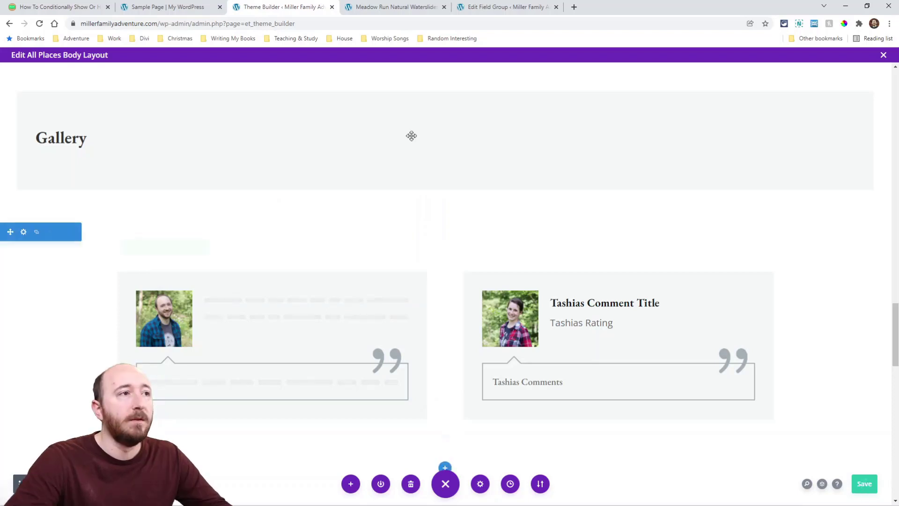
{"action": "left_click", "coordinate": [382, 7]}
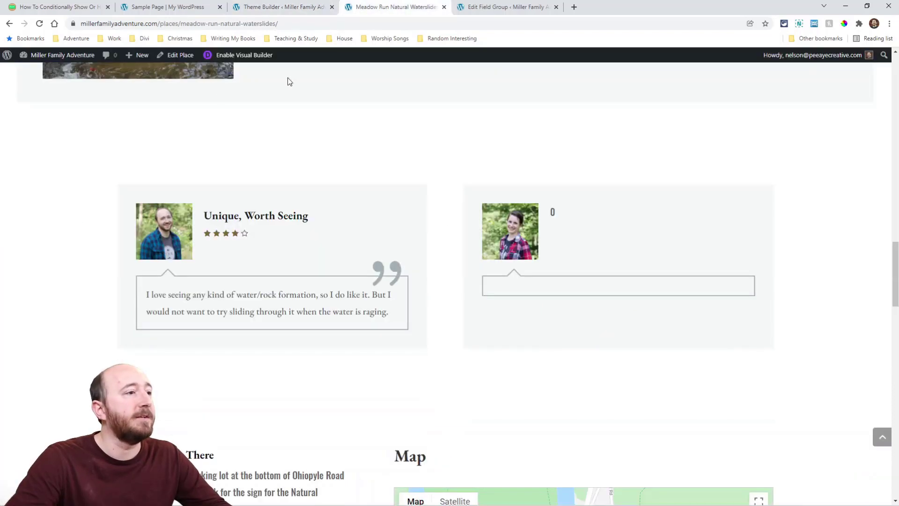
Reload the Meadow Run Natural Waterslides page and check that only the filled review card remains.
{"action": "left_click", "coordinate": [40, 23]}
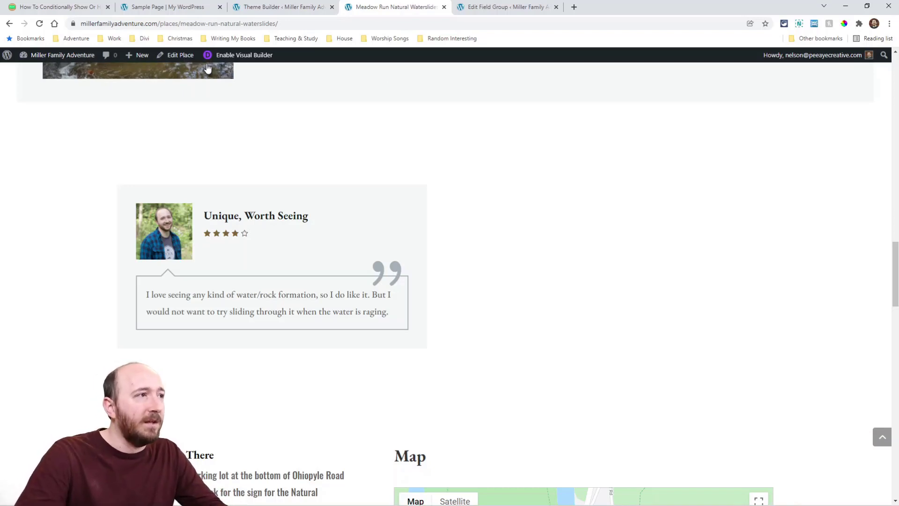
{"action": "mouse_move", "coordinate": [180, 57]}
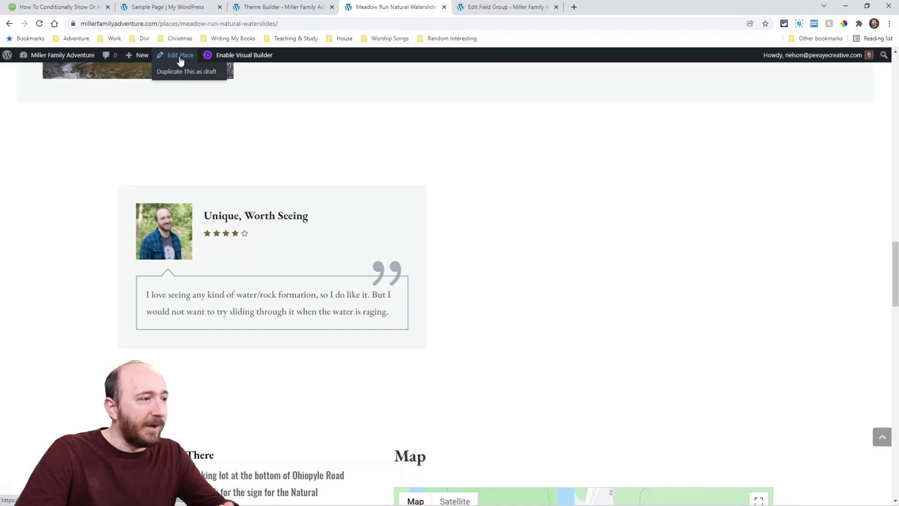
{"action": "scroll", "coordinate": [457, 283], "scroll_direction": "down", "scroll_amount": 6}
{"action": "triple_click", "coordinate": [244, 227]}
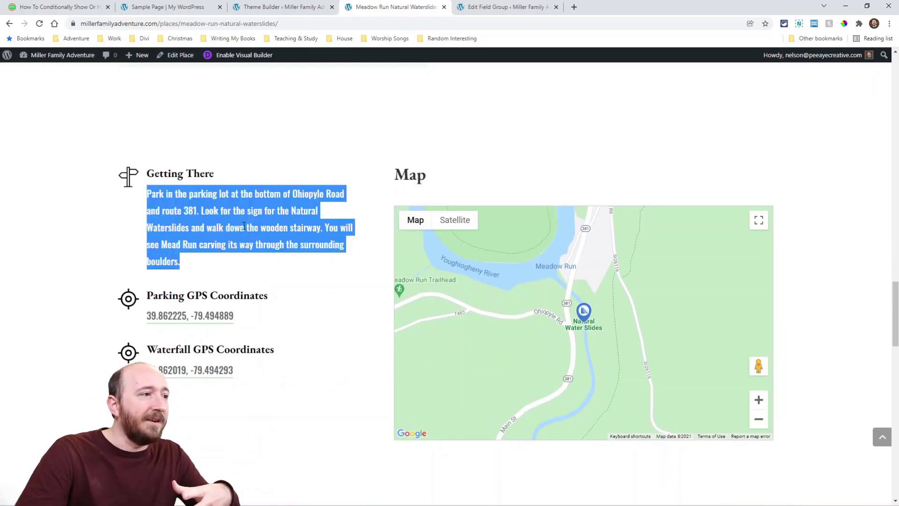
{"action": "scroll", "coordinate": [271, 255], "scroll_direction": "up", "scroll_amount": 4}
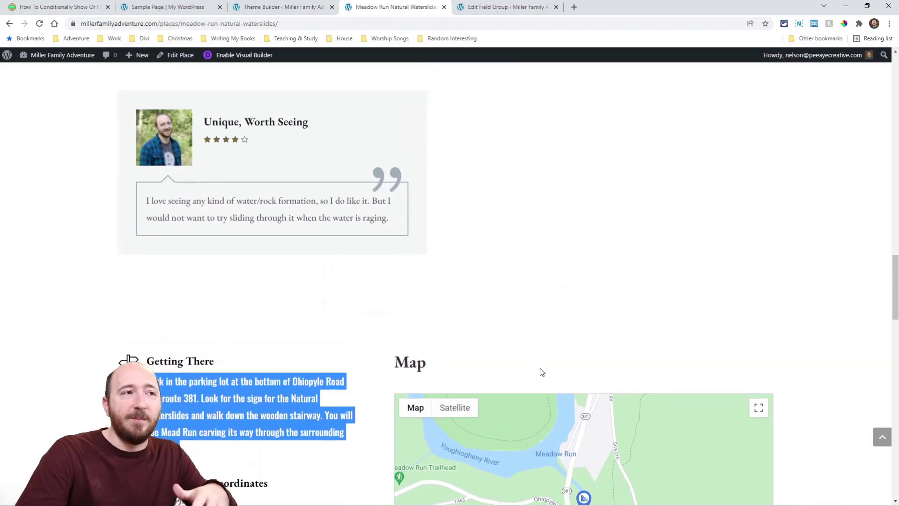
{"action": "scroll", "coordinate": [541, 368], "scroll_direction": "up", "scroll_amount": 14}
{"action": "scroll", "coordinate": [494, 358], "scroll_direction": "up", "scroll_amount": 8}
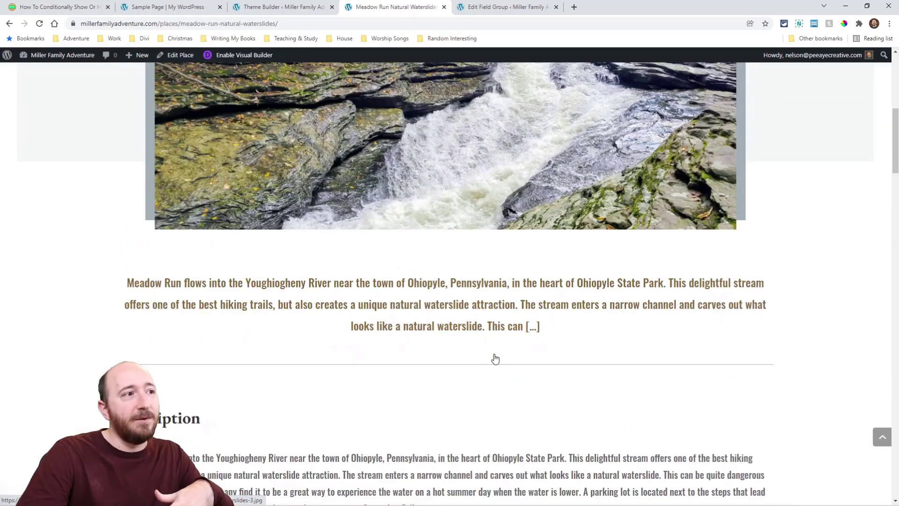
{"action": "scroll", "coordinate": [381, 377], "scroll_direction": "down", "scroll_amount": 3}
{"action": "double_click", "coordinate": [376, 339]}
{"action": "triple_click", "coordinate": [376, 340]}
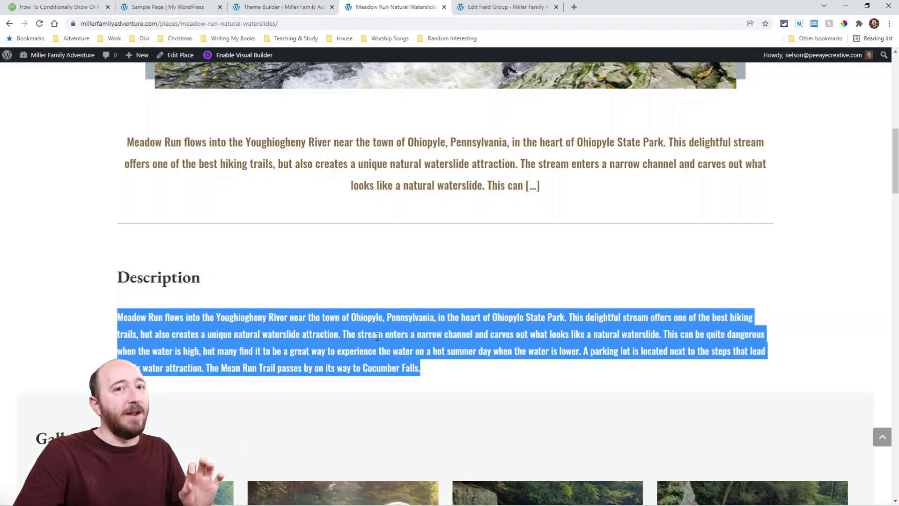
{"action": "scroll", "coordinate": [378, 337], "scroll_direction": "up", "scroll_amount": 9}
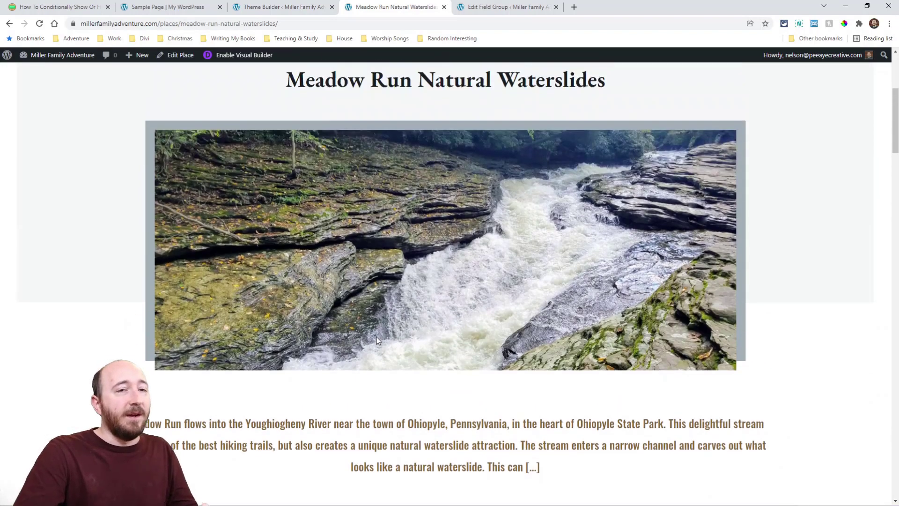
Highlight the PHP warning line at the top of the Meadow Run page, including public_html.
{"action": "scroll", "coordinate": [375, 337], "scroll_direction": "down", "scroll_amount": 2}
{"action": "scroll", "coordinate": [202, 203], "scroll_direction": "up", "scroll_amount": 3}
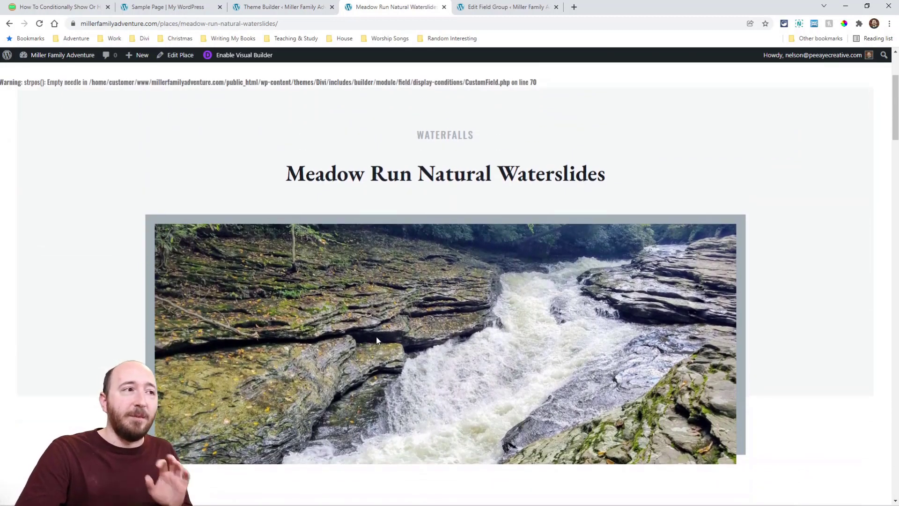
{"action": "triple_click", "coordinate": [167, 176]}
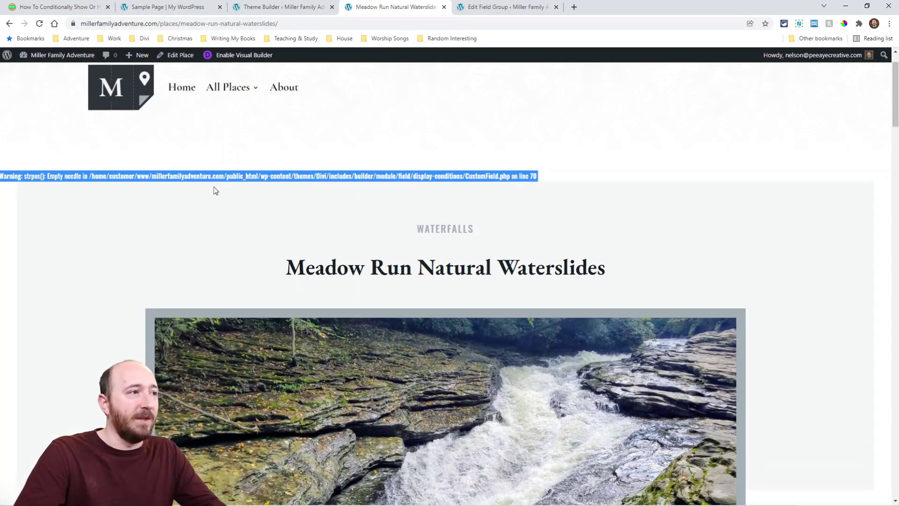
{"action": "double_click", "coordinate": [226, 176]}
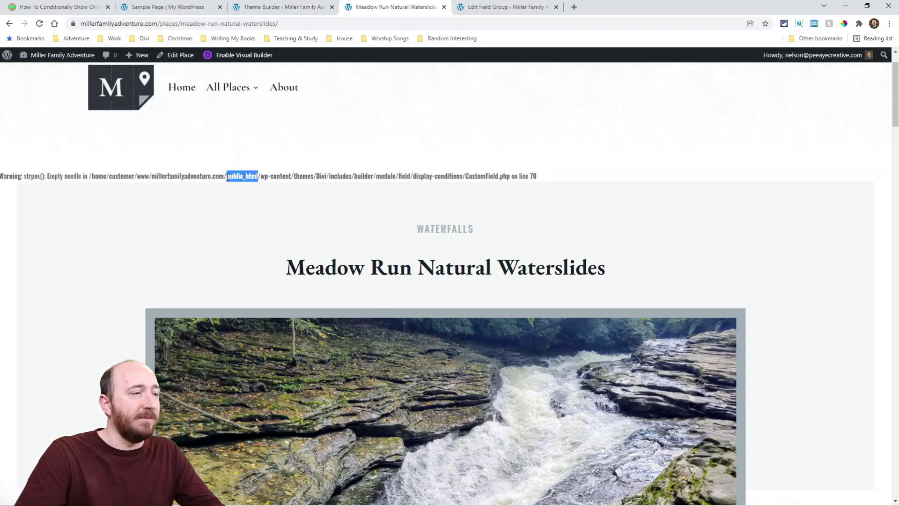
{"action": "triple_click", "coordinate": [197, 176]}
Scroll down to the Gallery section with the five waterfall photos.
{"action": "scroll", "coordinate": [278, 254], "scroll_direction": "down", "scroll_amount": 3}
{"action": "scroll", "coordinate": [278, 254], "scroll_direction": "down", "scroll_amount": 4}
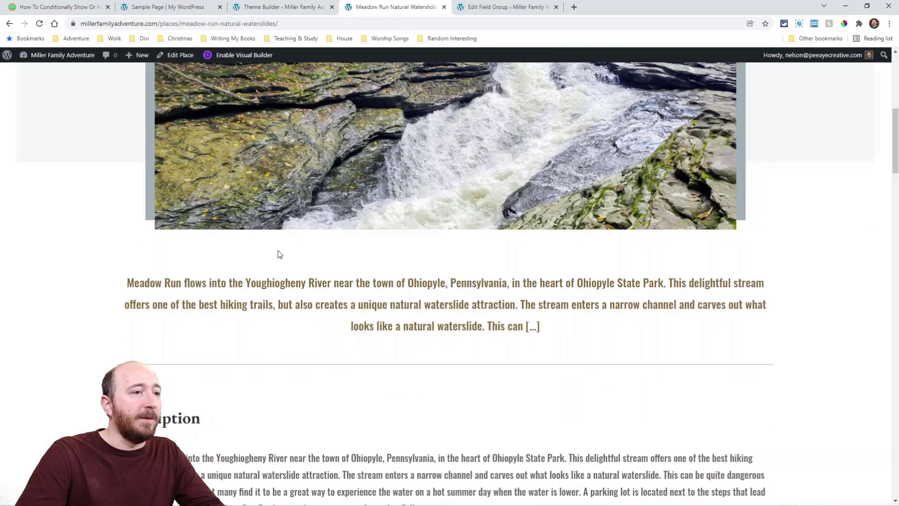
{"action": "scroll", "coordinate": [279, 254], "scroll_direction": "down", "scroll_amount": 11}
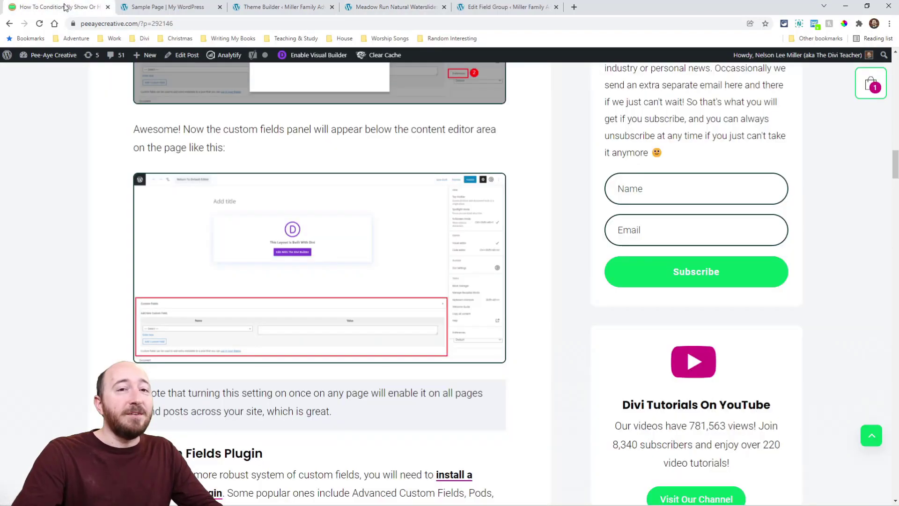
{"action": "left_click", "coordinate": [56, 6]}
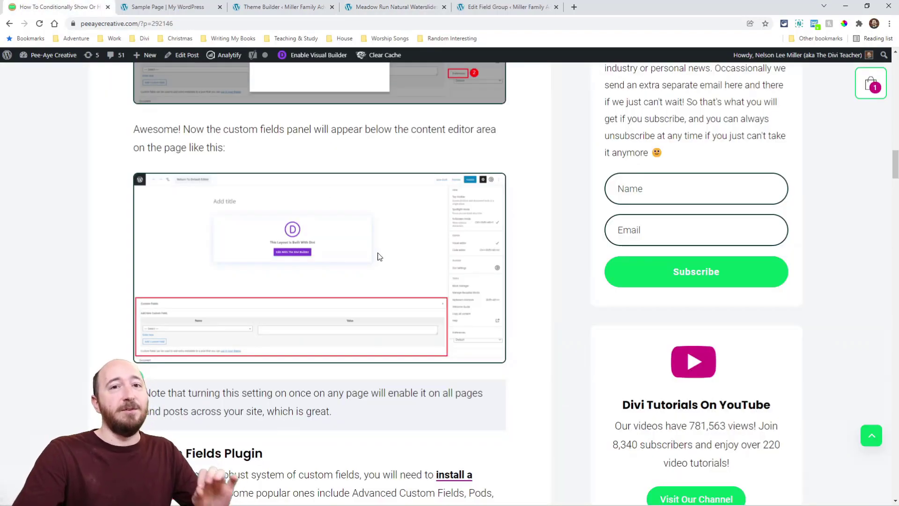